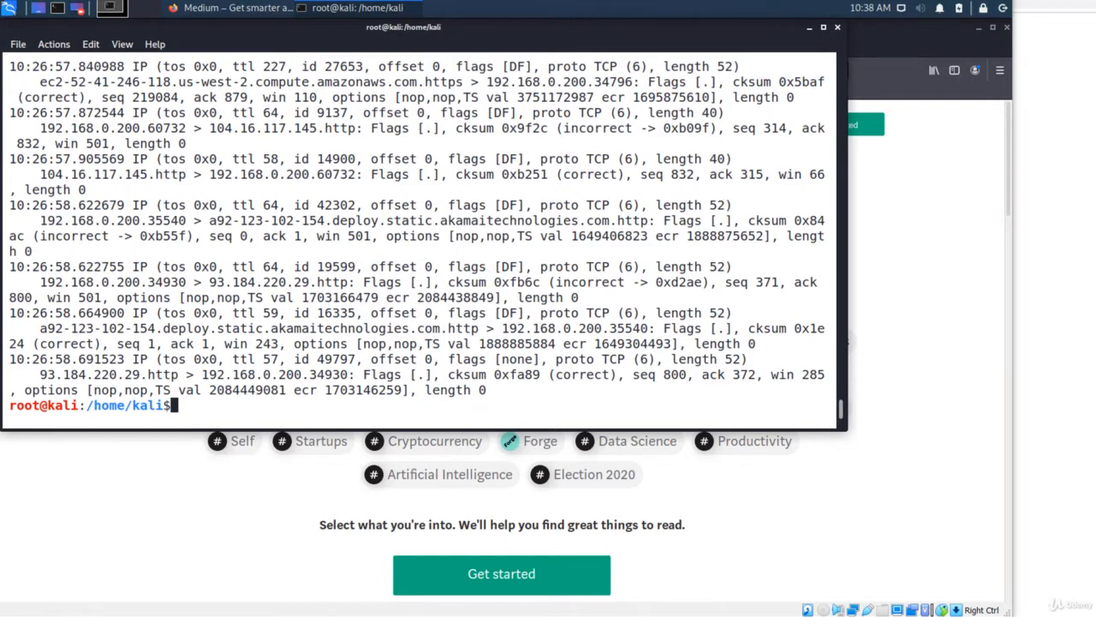
Run ifconfig in the terminal and mark the eth0 interface at 192.168.0.200.
{"action": "type", "text": "ifconfig"}
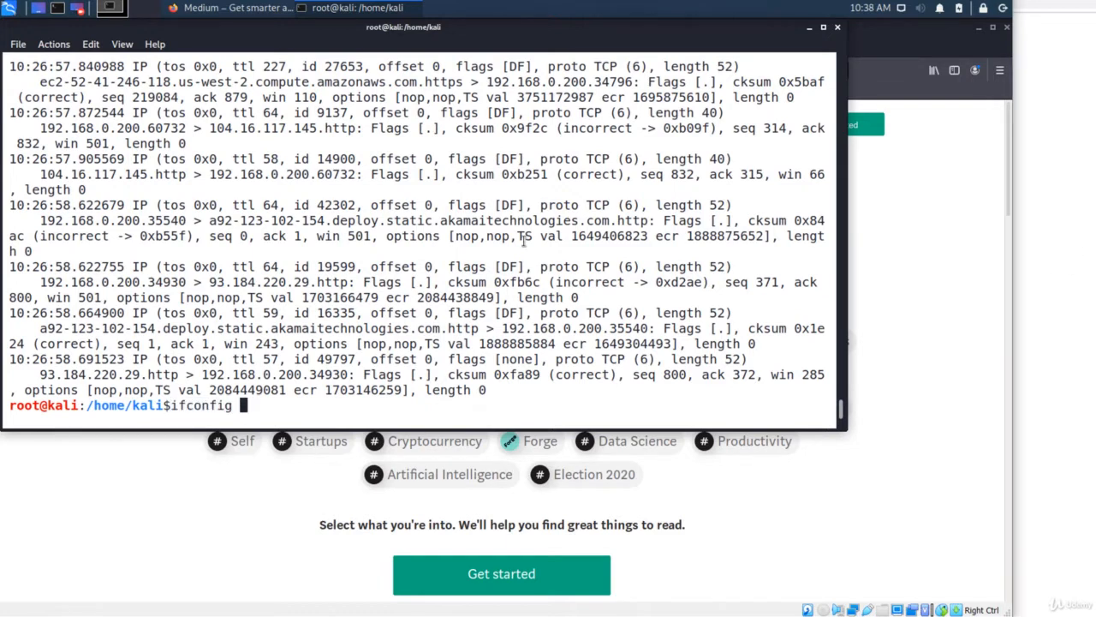
{"action": "key", "text": "Return"}
{"action": "double_click", "coordinate": [24, 128]}
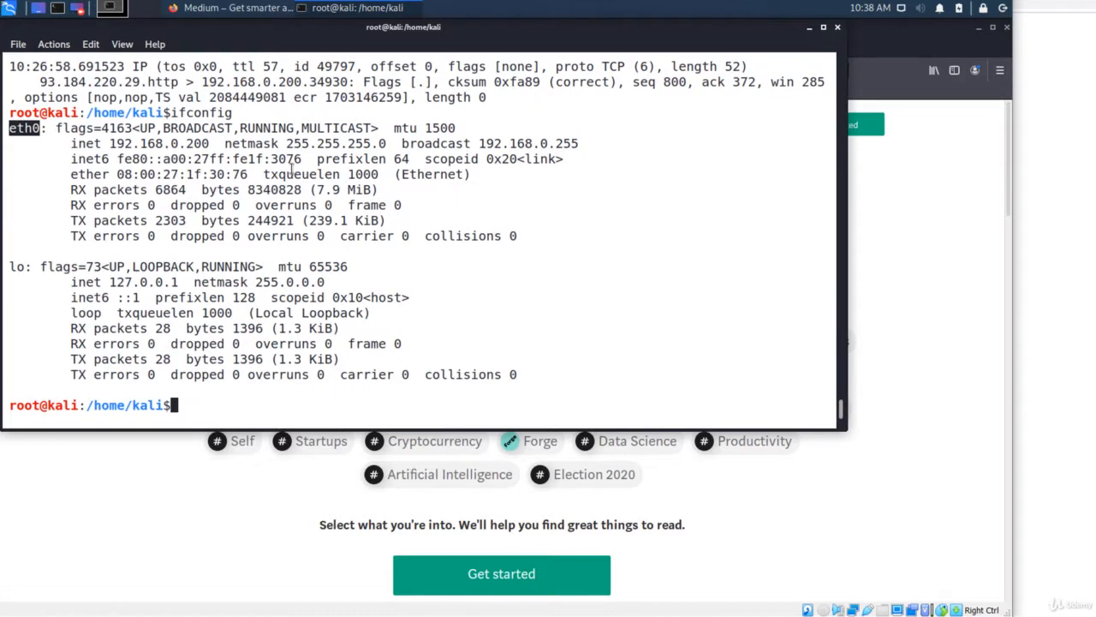
Find Wireshark by searching 'wire' in the Kali menu and launch it as root with the root password.
{"action": "left_click", "coordinate": [9, 8]}
{"action": "type", "text": "wire"}
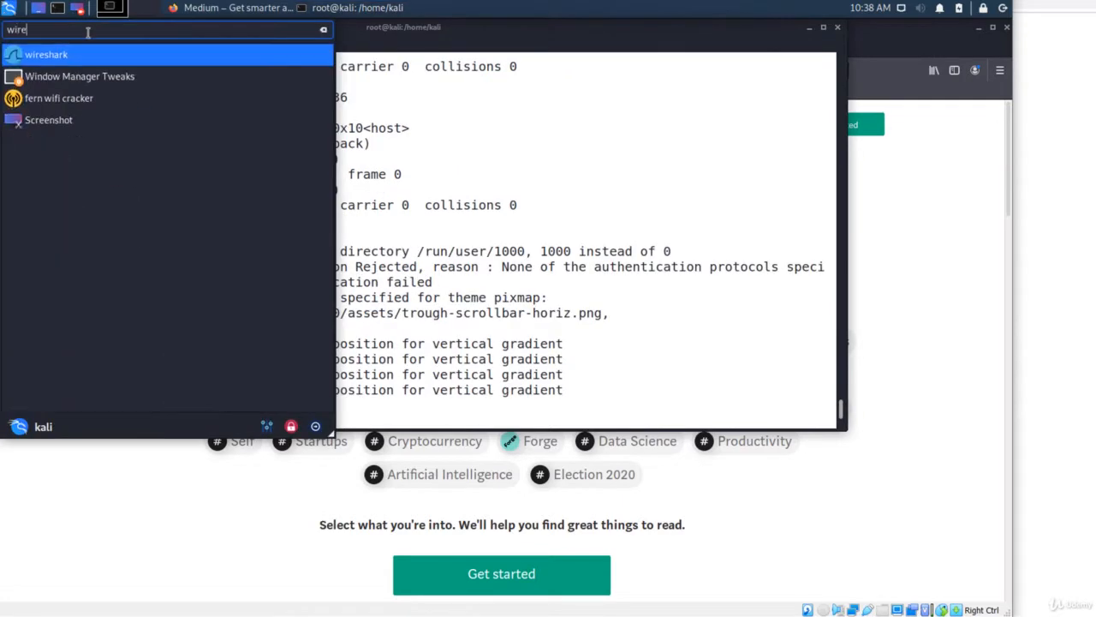
{"action": "left_click", "coordinate": [50, 59]}
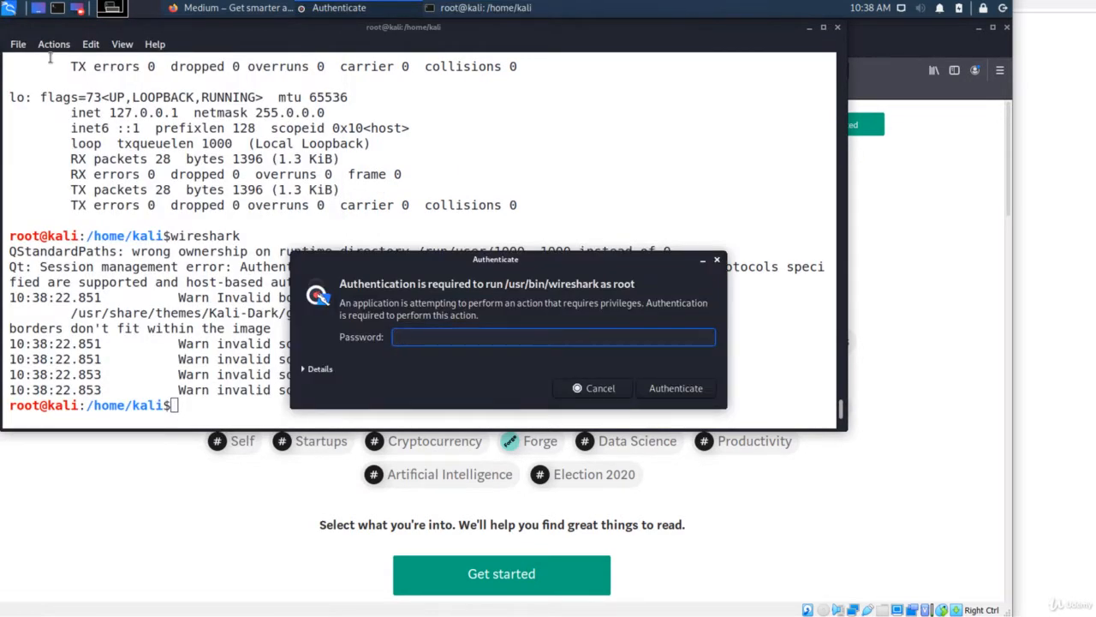
{"action": "type", "text": "kali"}
{"action": "key", "text": "Return"}
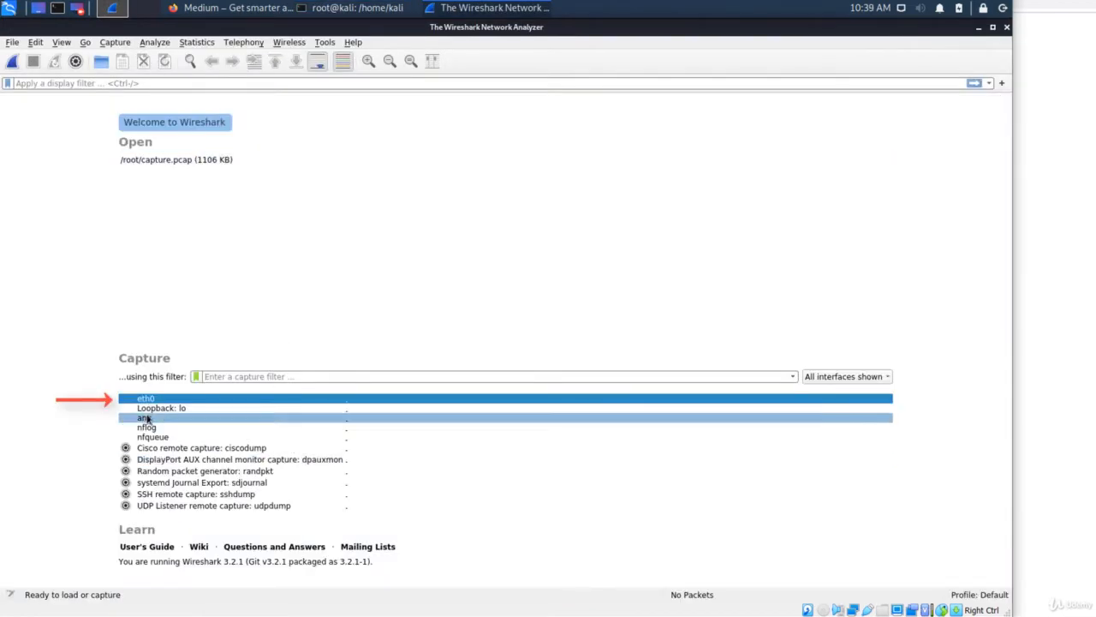
Start a live capture on eth0 from the welcome screen's interface list.
{"action": "double_click", "coordinate": [147, 400]}
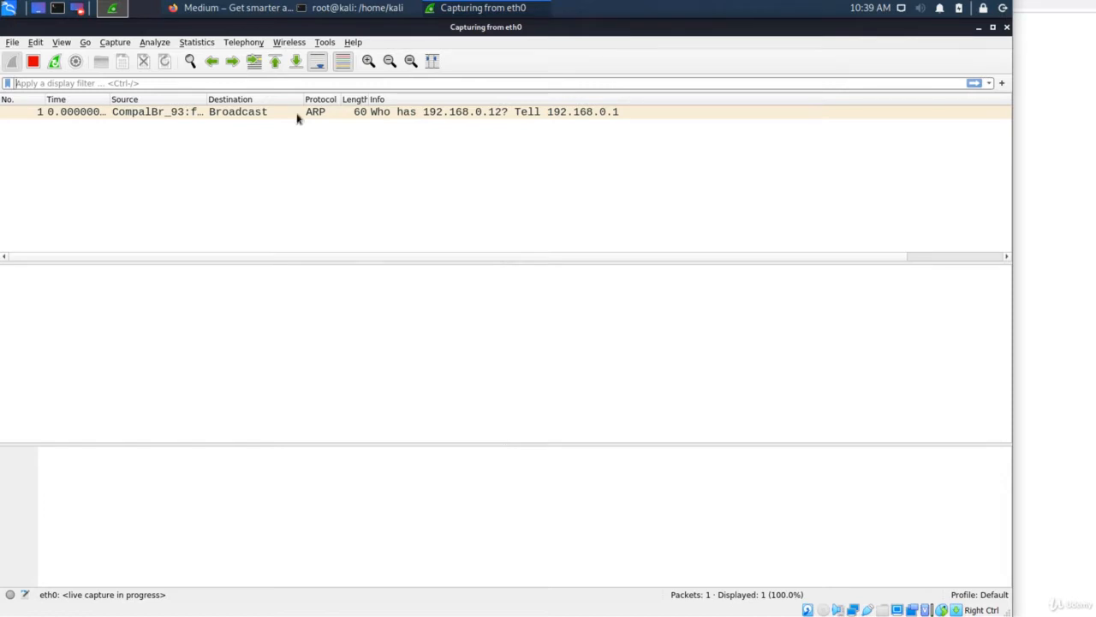
Reload medium.com in Firefox for traffic, then enter 'dig google.com' in the terminal.
{"action": "left_click", "coordinate": [218, 11]}
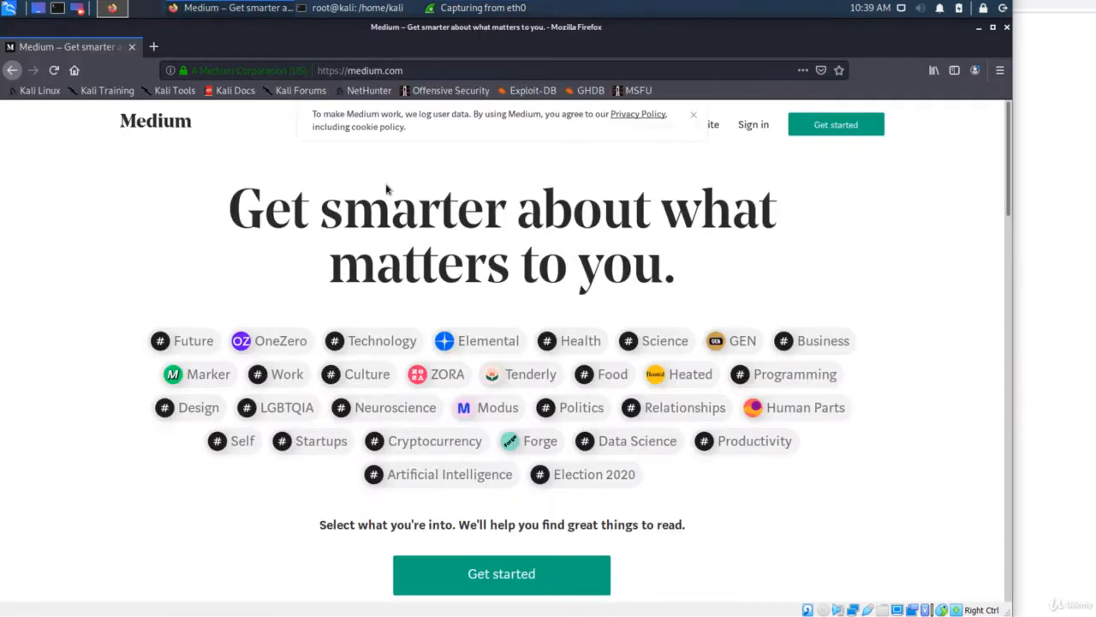
{"action": "key", "text": "F5"}
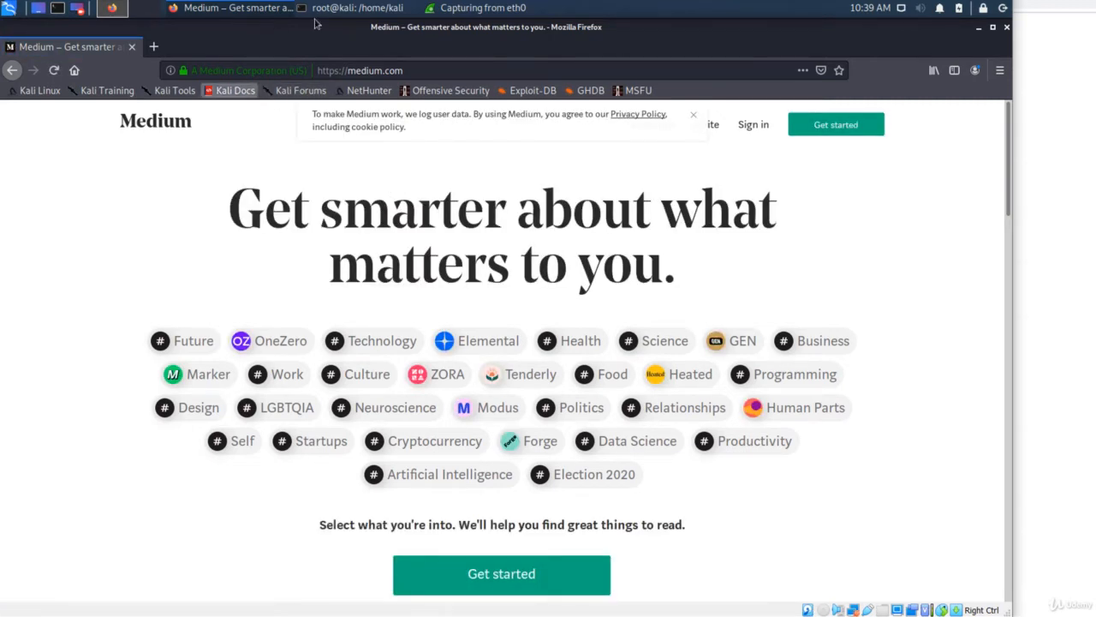
{"action": "left_click", "coordinate": [344, 10]}
{"action": "type", "text": "dig "}
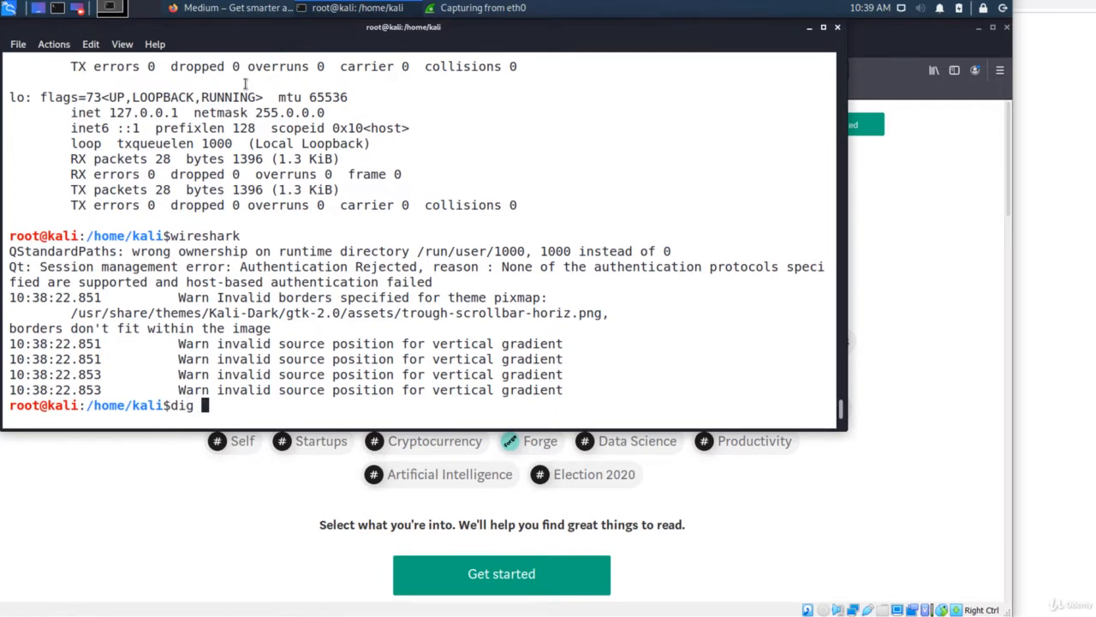
{"action": "type", "text": "google.com"}
Resolve google.com with dig and start a continuous ping to 8.8.8.8.
{"action": "key", "text": "Return"}
{"action": "type", "text": "ping"}
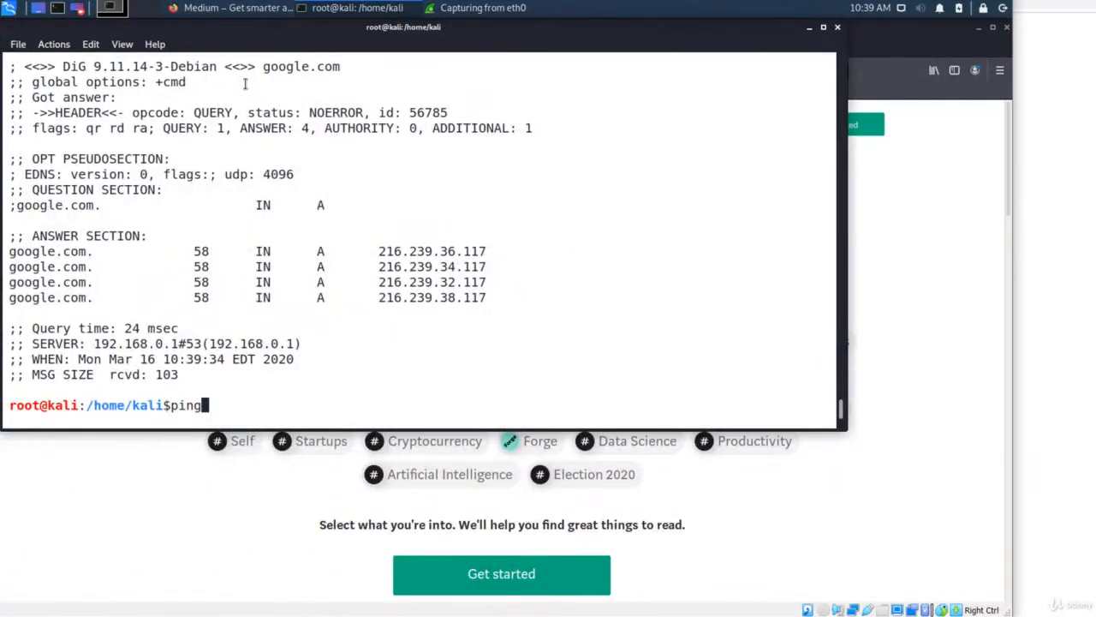
{"action": "type", "text": " 8.8.8.8"}
{"action": "key", "text": "Return"}
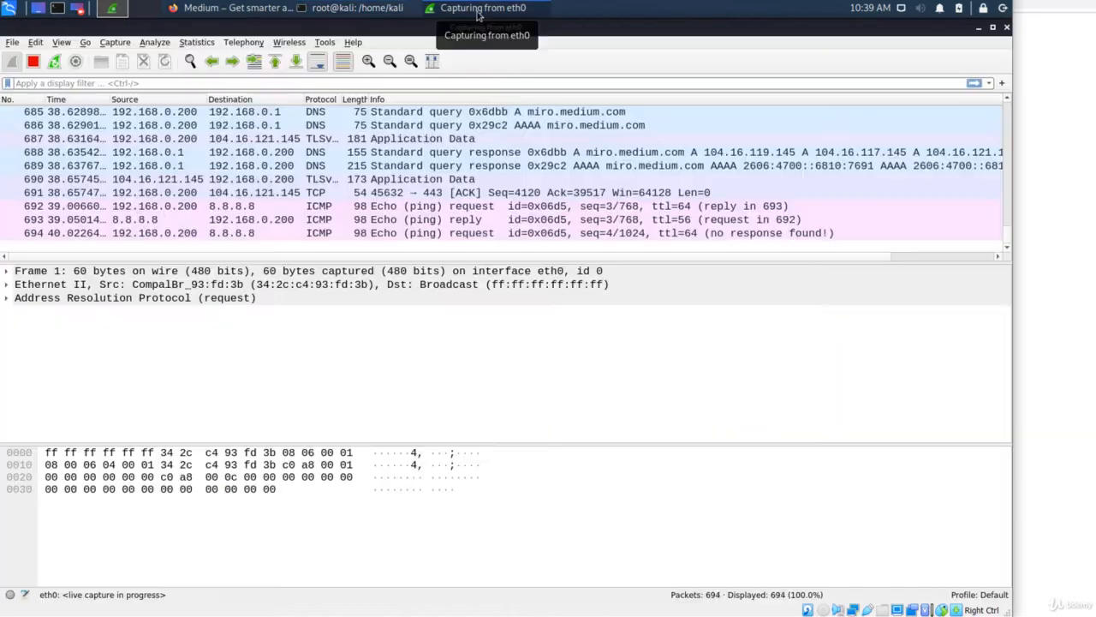
Bring the live eth0 capture forward and watch DNS and ICMP packets accumulate.
{"action": "left_click", "coordinate": [478, 9]}
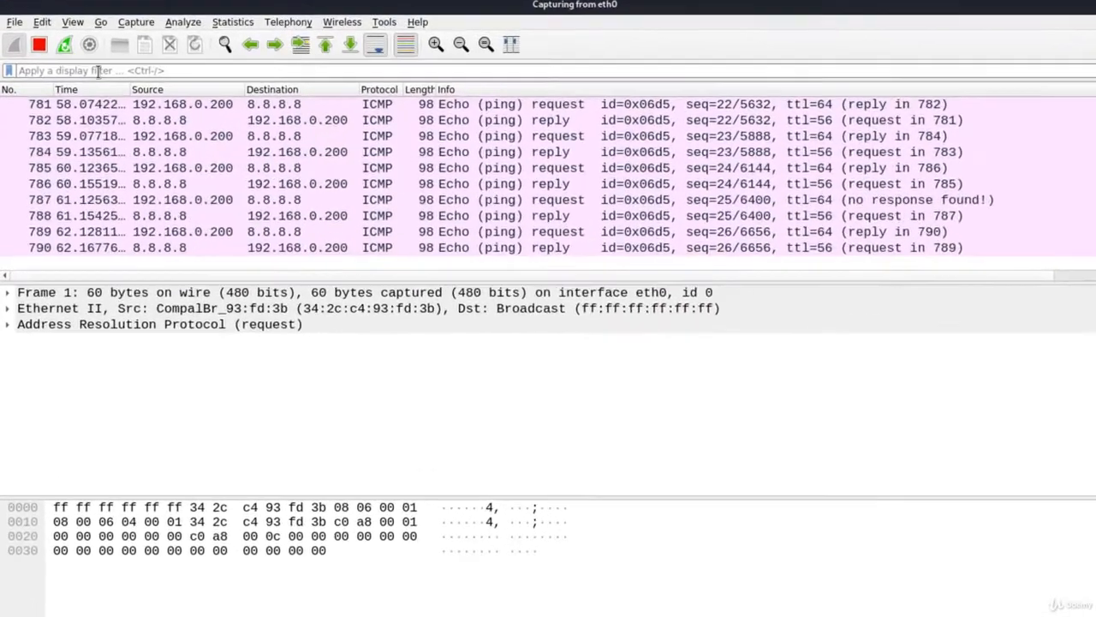
Apply the dns display filter, then replace it with icmp to show only the 8.8.8.8 pings.
{"action": "left_click", "coordinate": [99, 71]}
{"action": "type", "text": "h"}
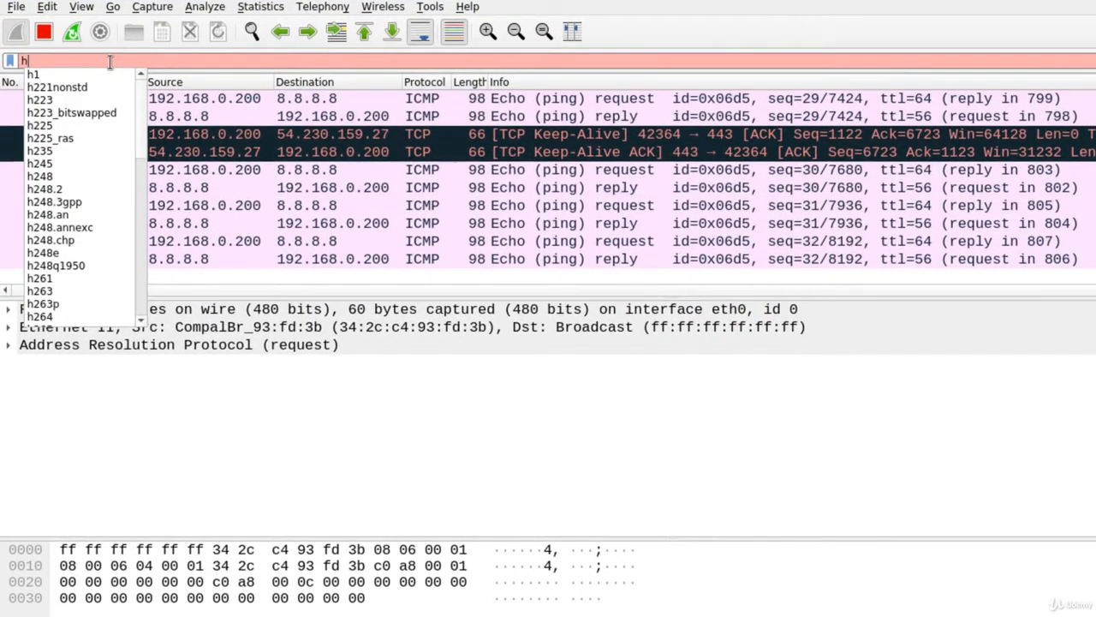
{"action": "type", "text": "t"}
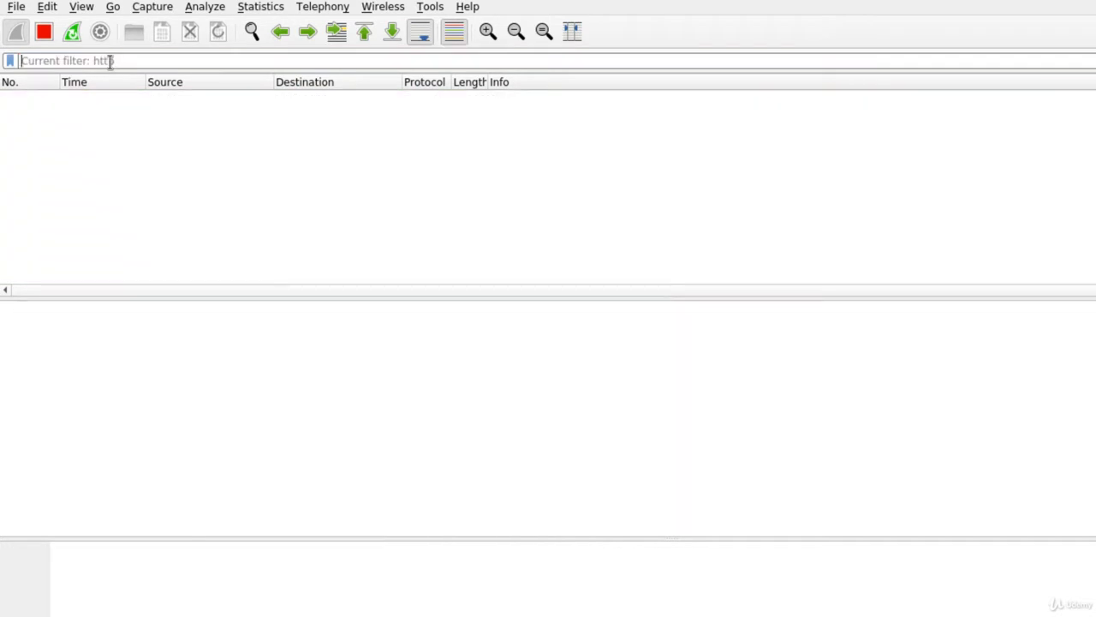
{"action": "type", "text": "u"}
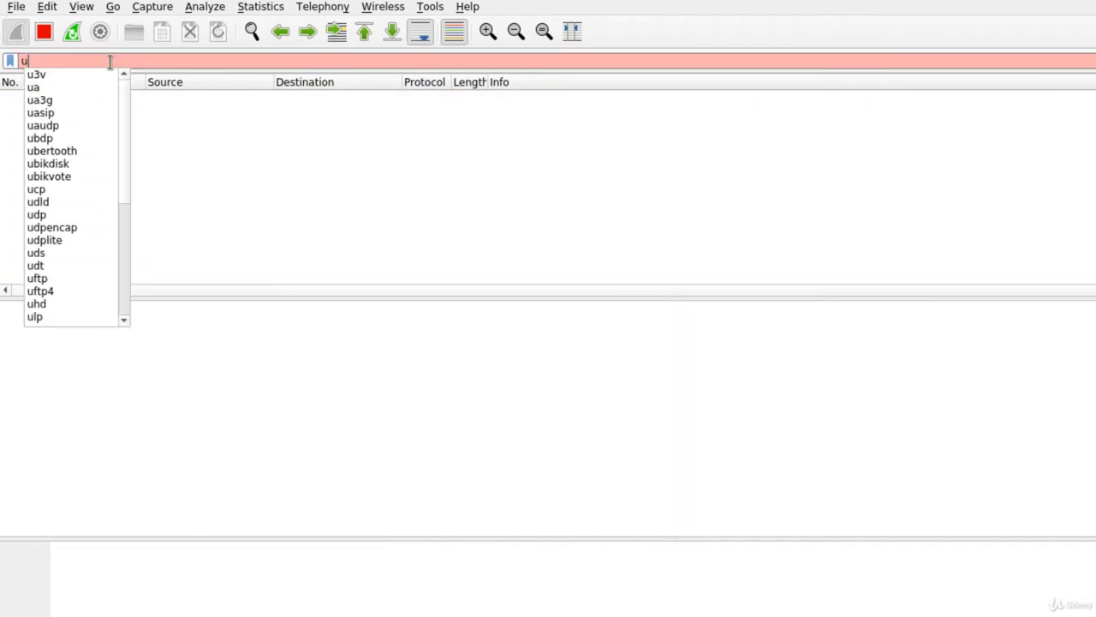
{"action": "key", "text": "BackSpace"}
{"action": "type", "text": "dns"}
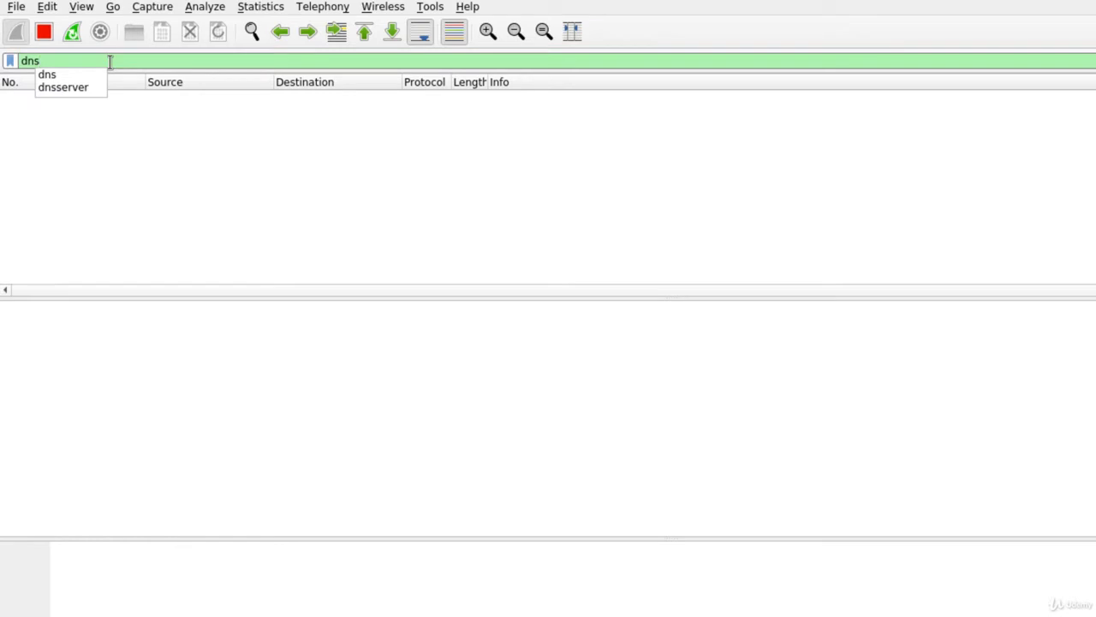
{"action": "key", "text": "Return"}
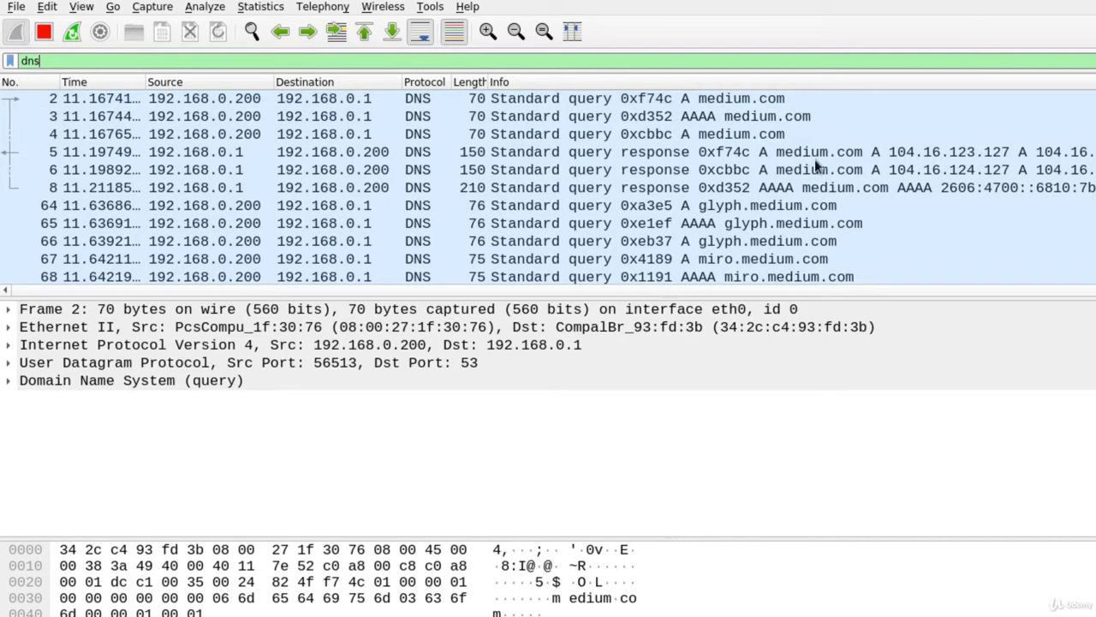
{"action": "type", "text": "icmp"}
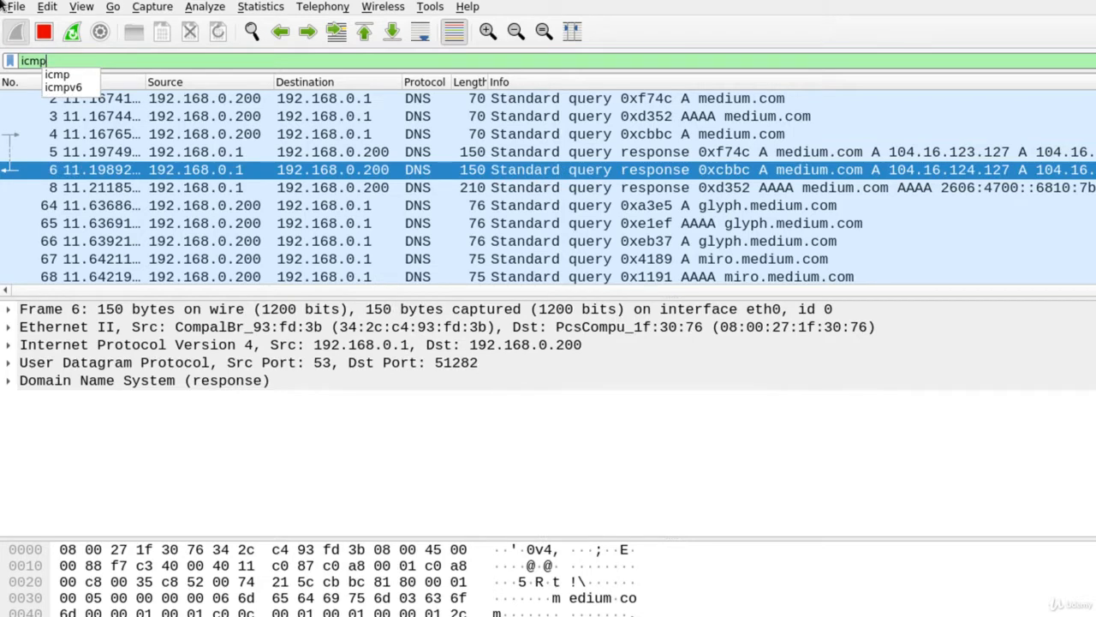
{"action": "key", "text": "Return"}
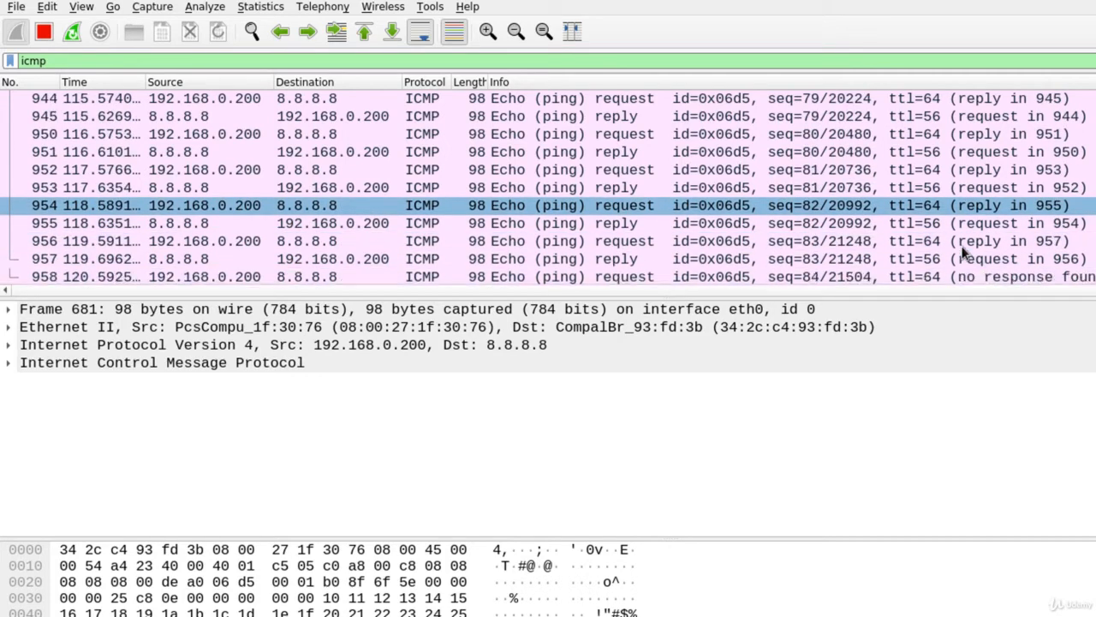
View the saved display filters list under Analyze > Display Filters.
{"action": "left_click", "coordinate": [205, 8]}
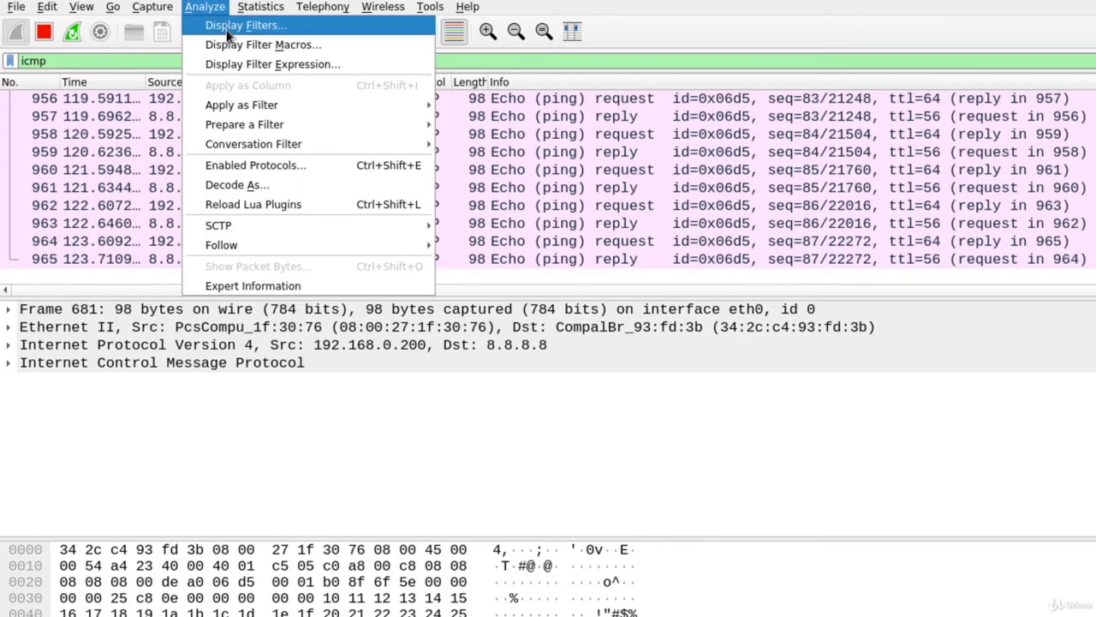
{"action": "left_click", "coordinate": [227, 28]}
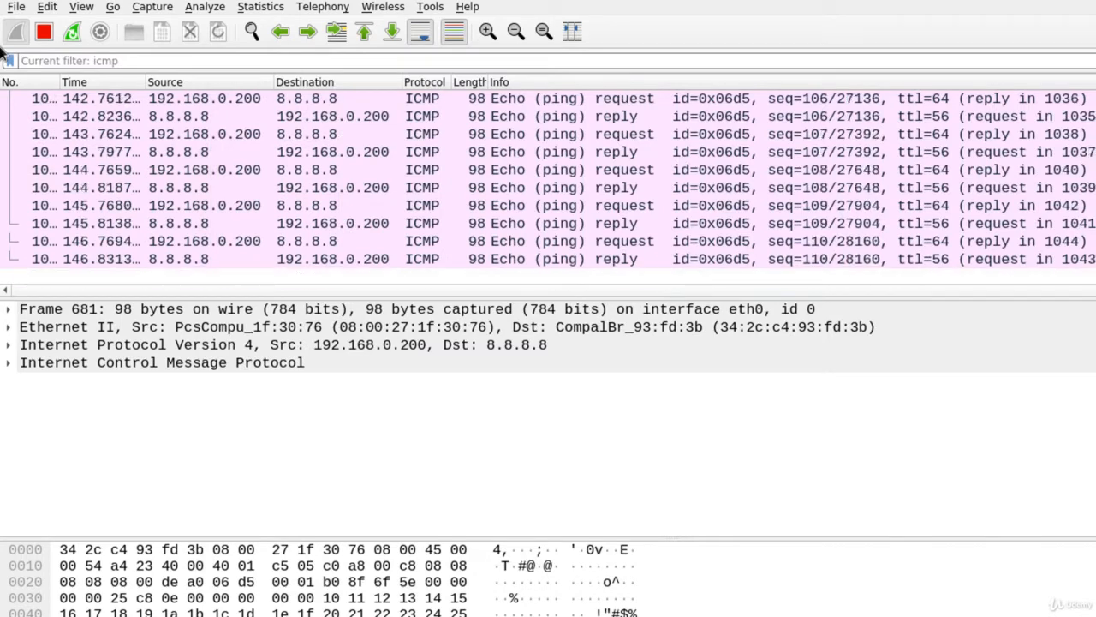
Stop the capture and bring up the Follow > TCP Stream option for packet 551.
{"action": "left_click", "coordinate": [44, 31]}
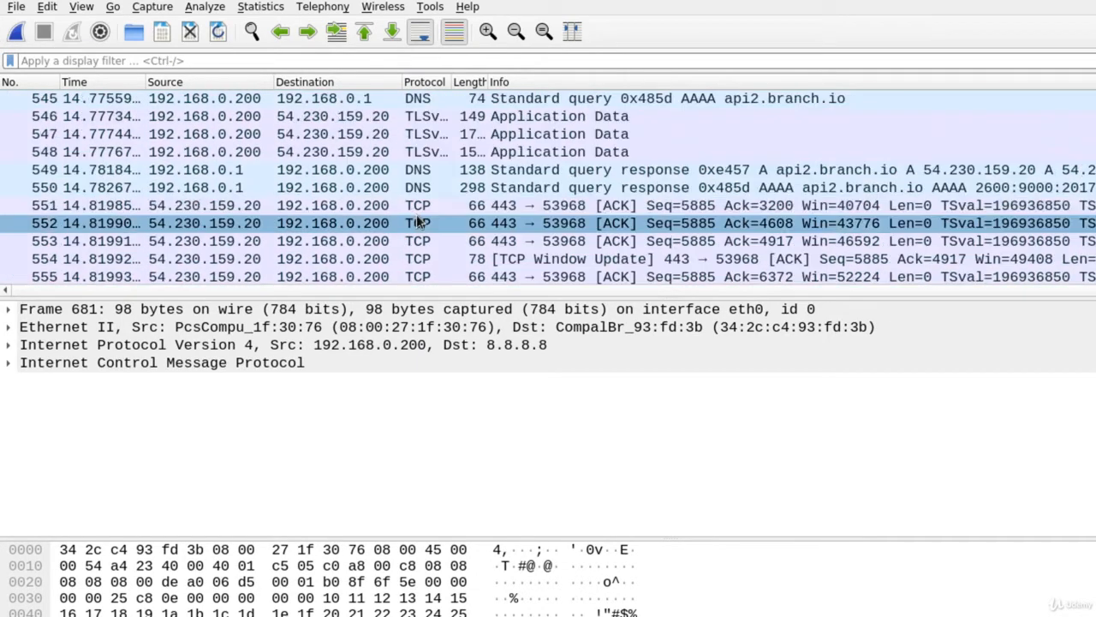
{"action": "left_click", "coordinate": [418, 213]}
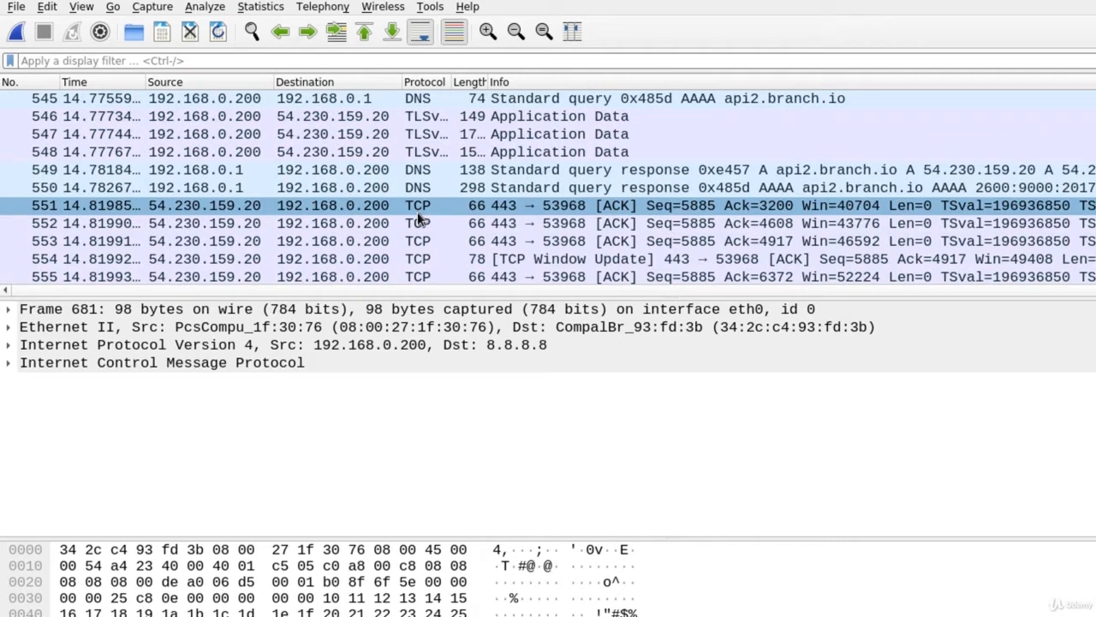
{"action": "right_click", "coordinate": [417, 212]}
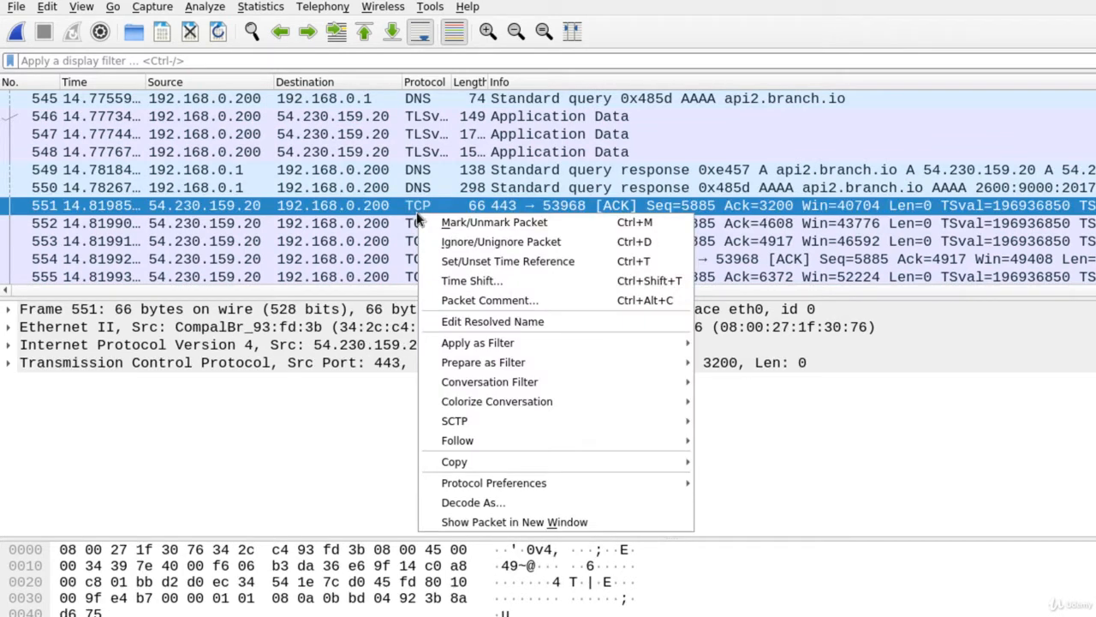
{"action": "mouse_move", "coordinate": [526, 489]}
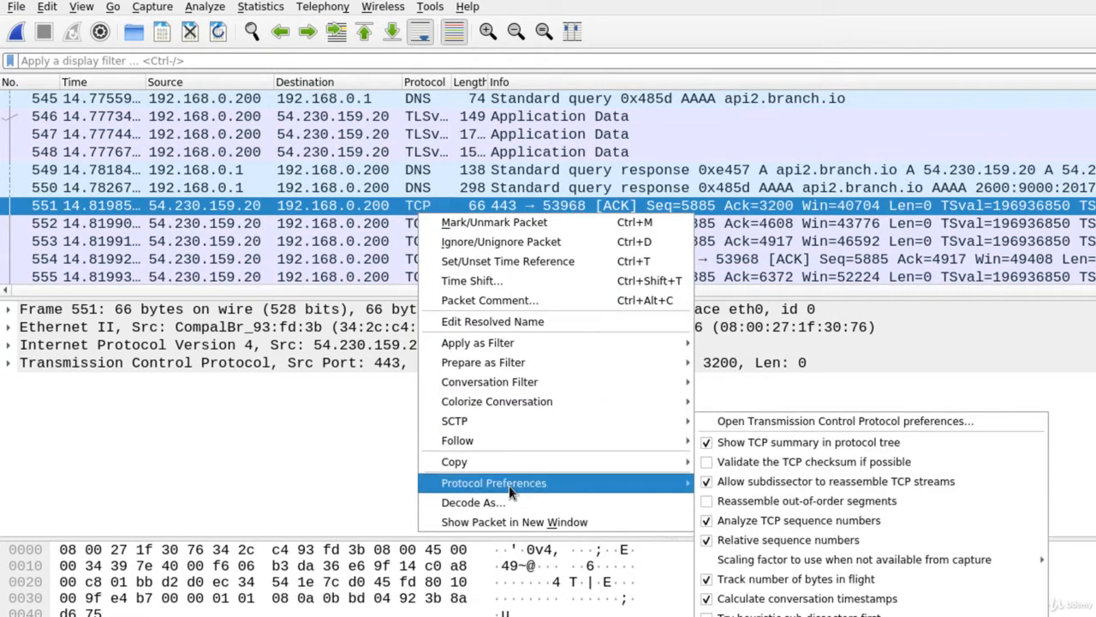
{"action": "mouse_move", "coordinate": [500, 438]}
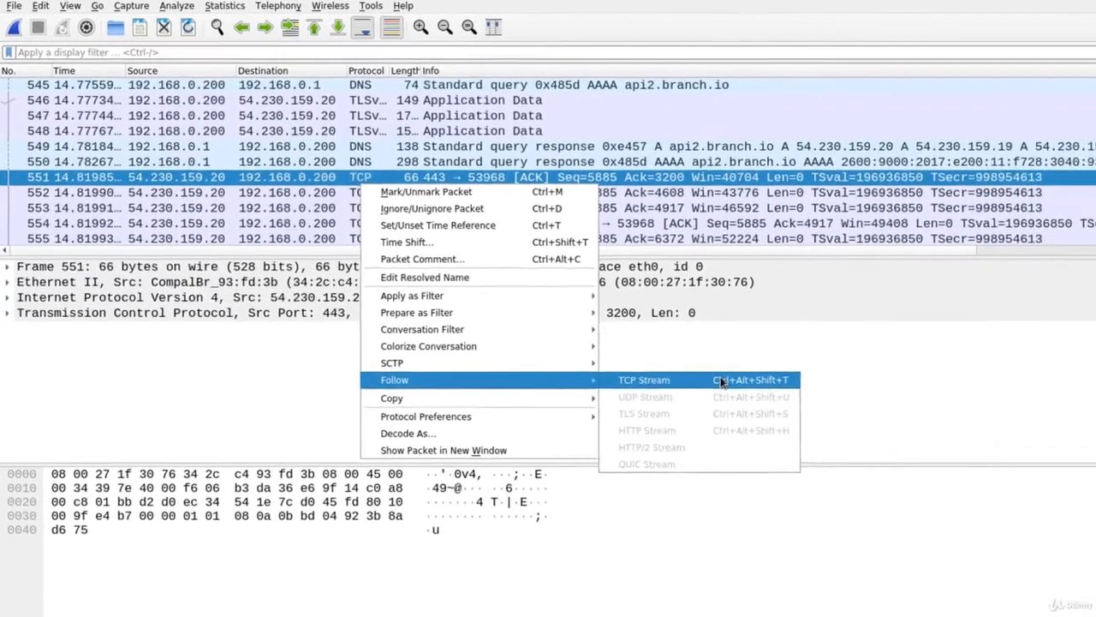
Follow the TCP stream of packet 551, review its contents, and close the stream window.
{"action": "left_click", "coordinate": [837, 441]}
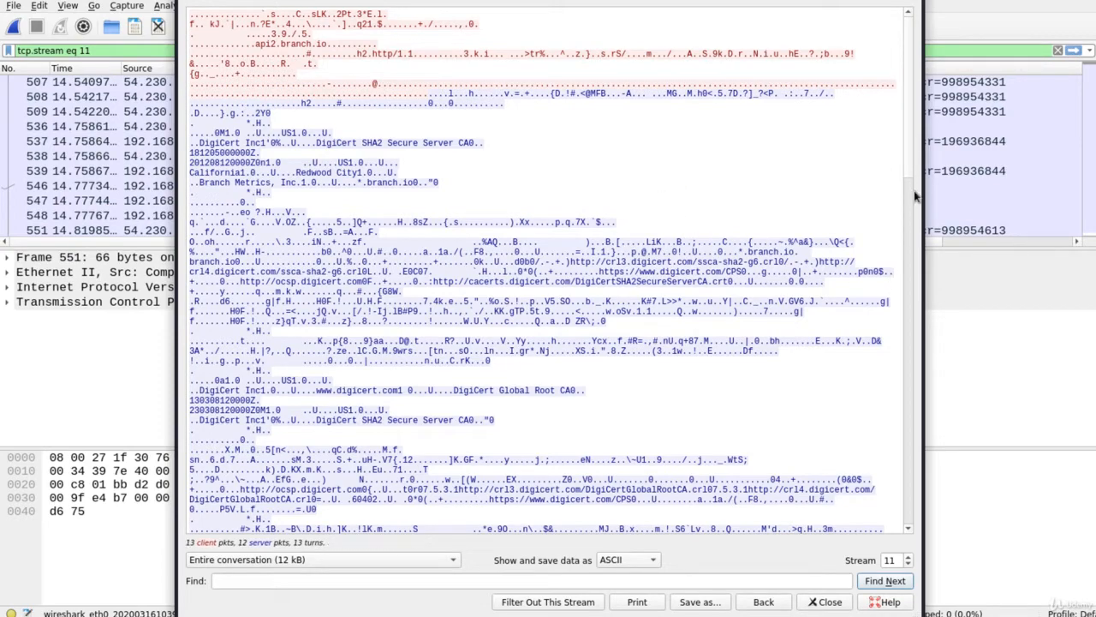
{"action": "scroll", "coordinate": [910, 223], "scroll_direction": "down", "scroll_amount": 15}
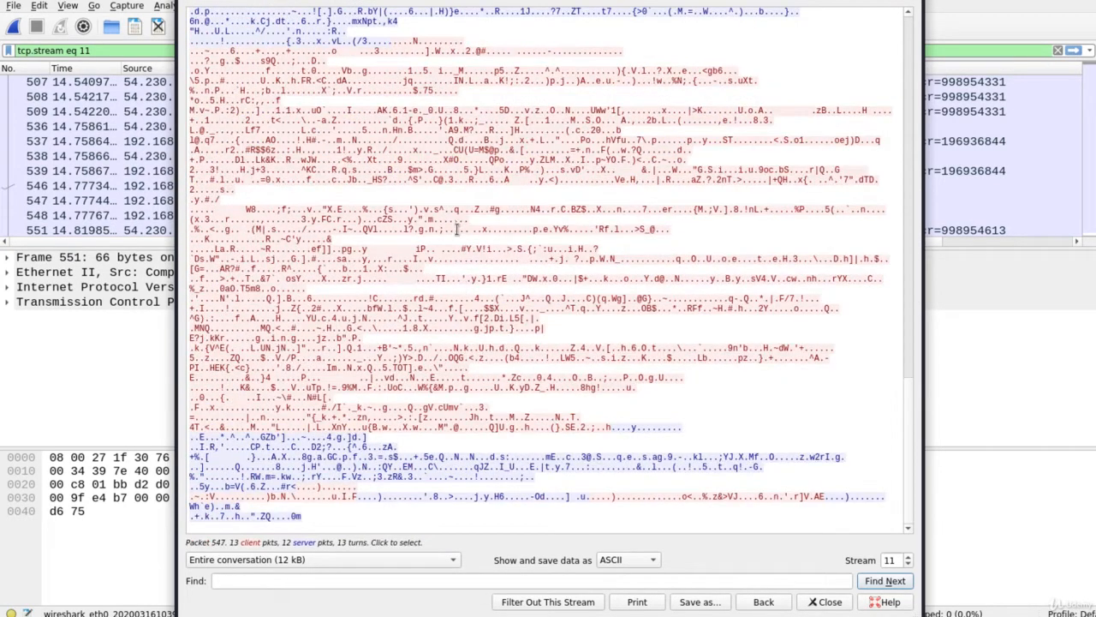
{"action": "left_click_drag", "start_coordinate": [911, 480], "coordinate": [889, 344]}
{"action": "scroll", "coordinate": [888, 171], "scroll_direction": "up", "scroll_amount": 10}
{"action": "scroll", "coordinate": [888, 257], "scroll_direction": "down", "scroll_amount": 3}
{"action": "left_click", "coordinate": [825, 602]}
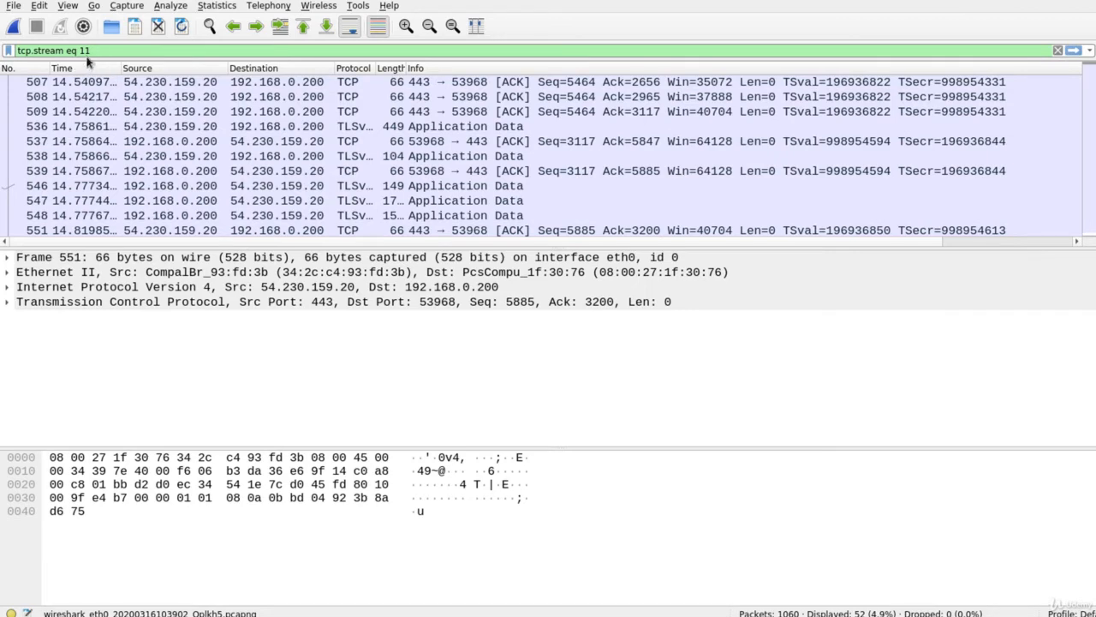
Select packet 461 (Server Hello, Certificate) in the tcp.stream eq 11 view to inspect it.
{"action": "left_click_drag", "start_coordinate": [91, 50], "coordinate": [24, 39]}
{"action": "left_click", "coordinate": [447, 146]}
{"action": "scroll", "coordinate": [354, 150], "scroll_direction": "up", "scroll_amount": 5}
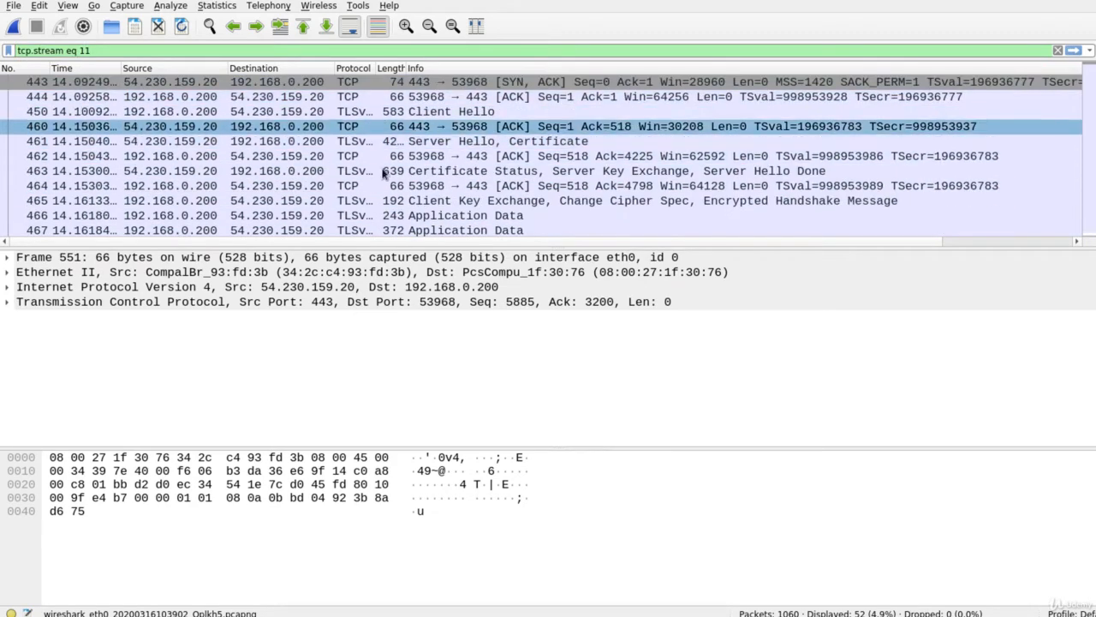
{"action": "left_click", "coordinate": [504, 144]}
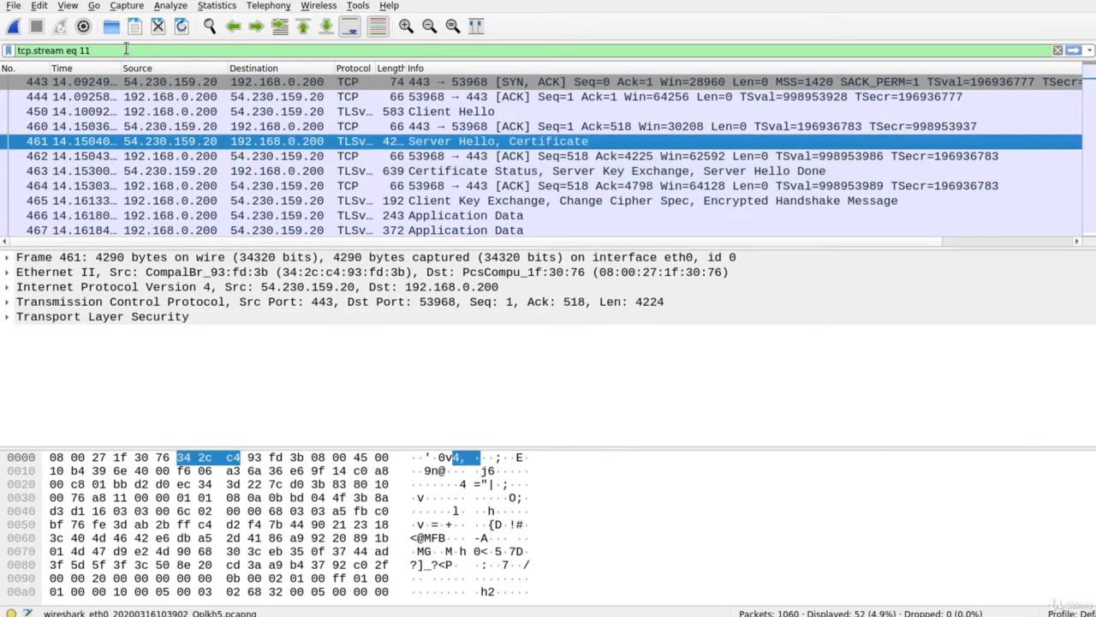
Replace the display filter with ip.addr==8.8.8.8 and apply it.
{"action": "triple_click", "coordinate": [126, 48]}
{"action": "type", "text": "ip"}
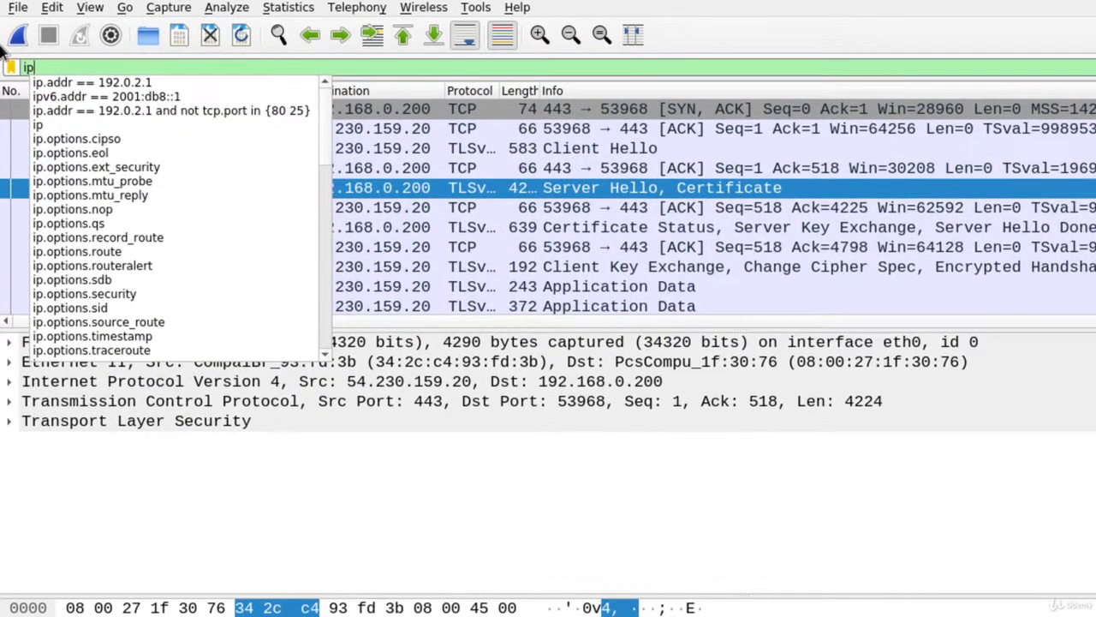
{"action": "type", "text": ".addr"}
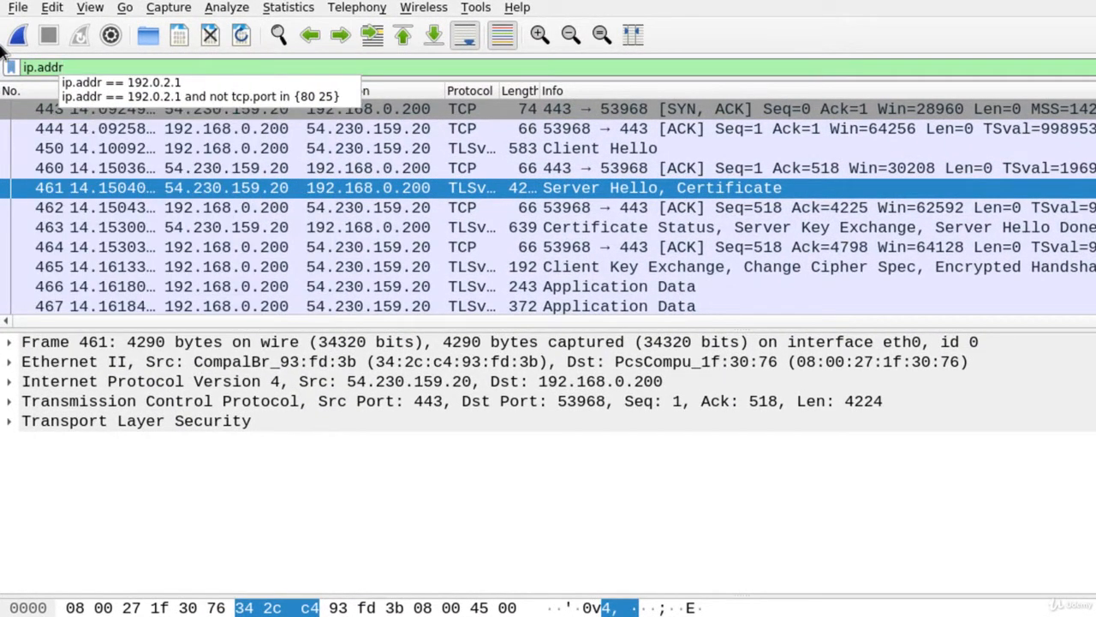
{"action": "type", "text": "=="}
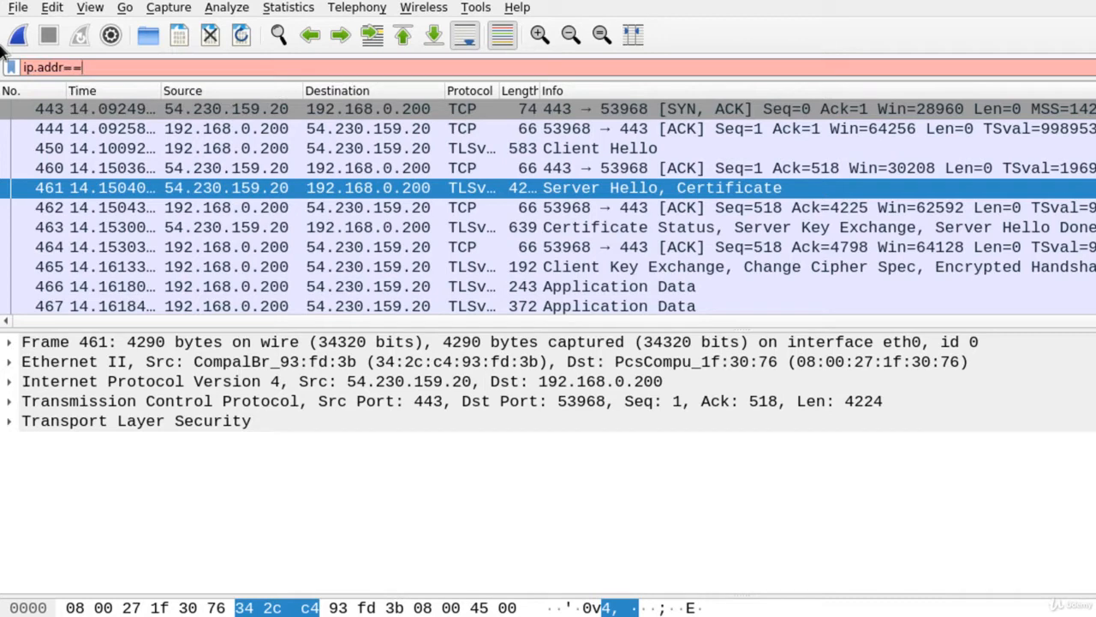
{"action": "type", "text": "8.8.8.8"}
{"action": "key", "text": "Return"}
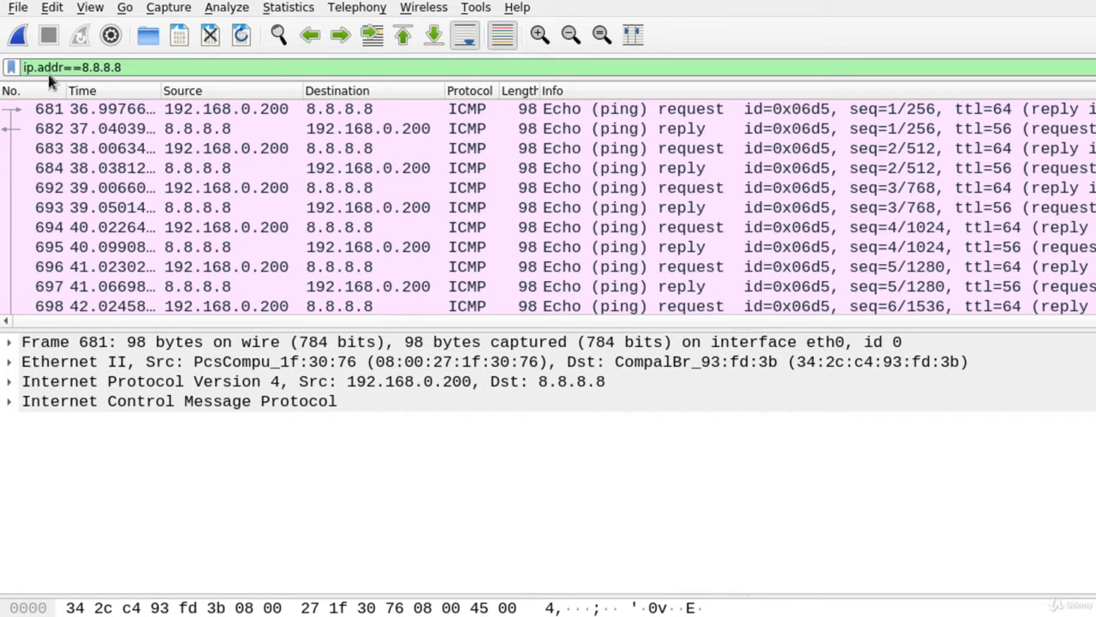
Change the filter to ip.addr!=8.8.8.8, apply it, then select its address part for replacement.
{"action": "key", "text": "BackSpace"}
{"action": "type", "text": "!"}
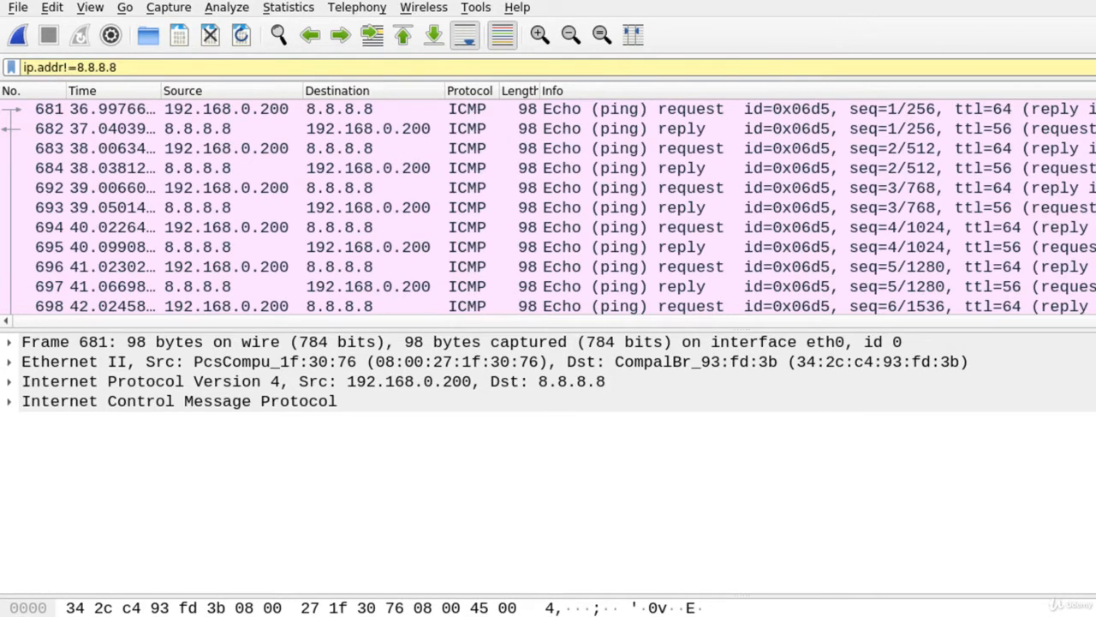
{"action": "key", "text": "Return"}
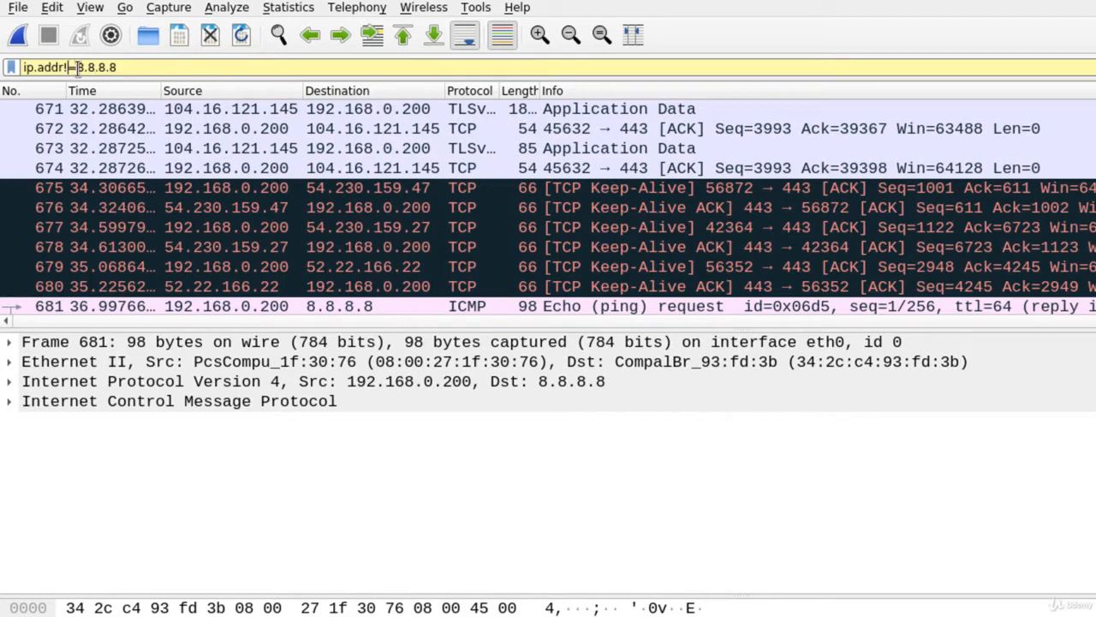
{"action": "left_click_drag", "start_coordinate": [77, 67], "coordinate": [131, 70]}
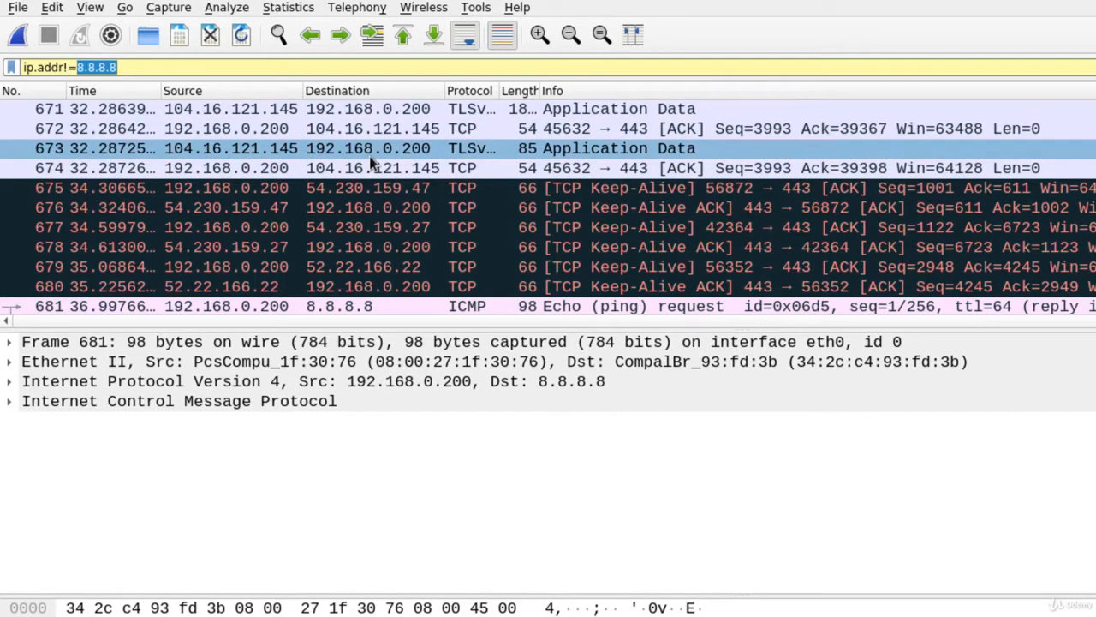
{"action": "left_click_drag", "start_coordinate": [44, 68], "coordinate": [233, 82]}
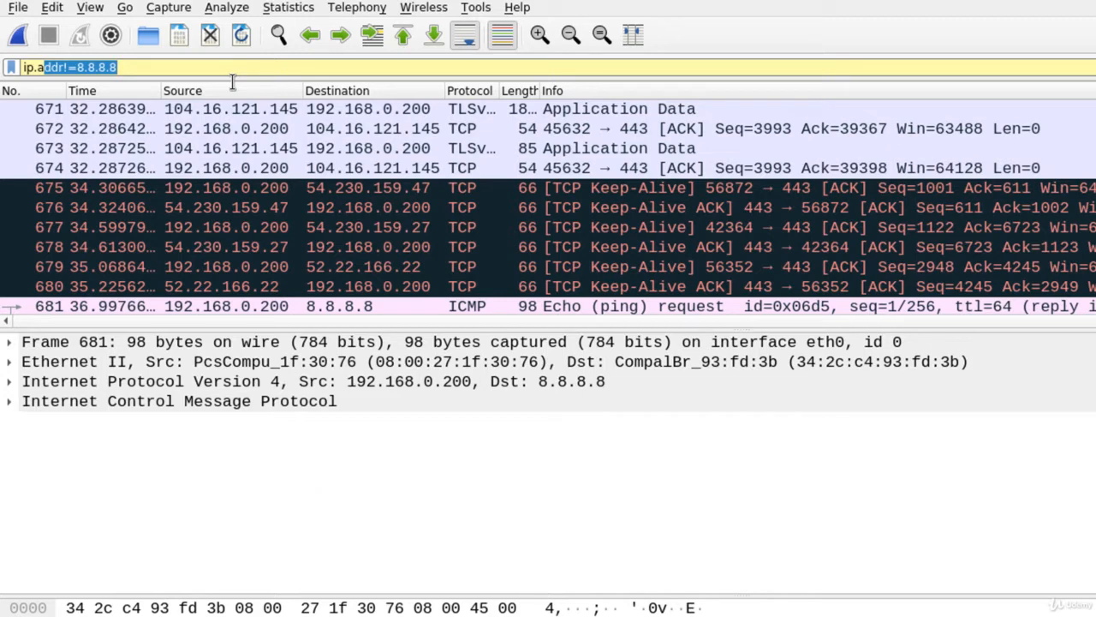
Apply ip.dst==104.16.121.145 to list only packets to that host, then start a tcp.port filter.
{"action": "key", "text": "BackSpace"}
{"action": "key", "text": "BackSpace"}
{"action": "type", "text": "d"}
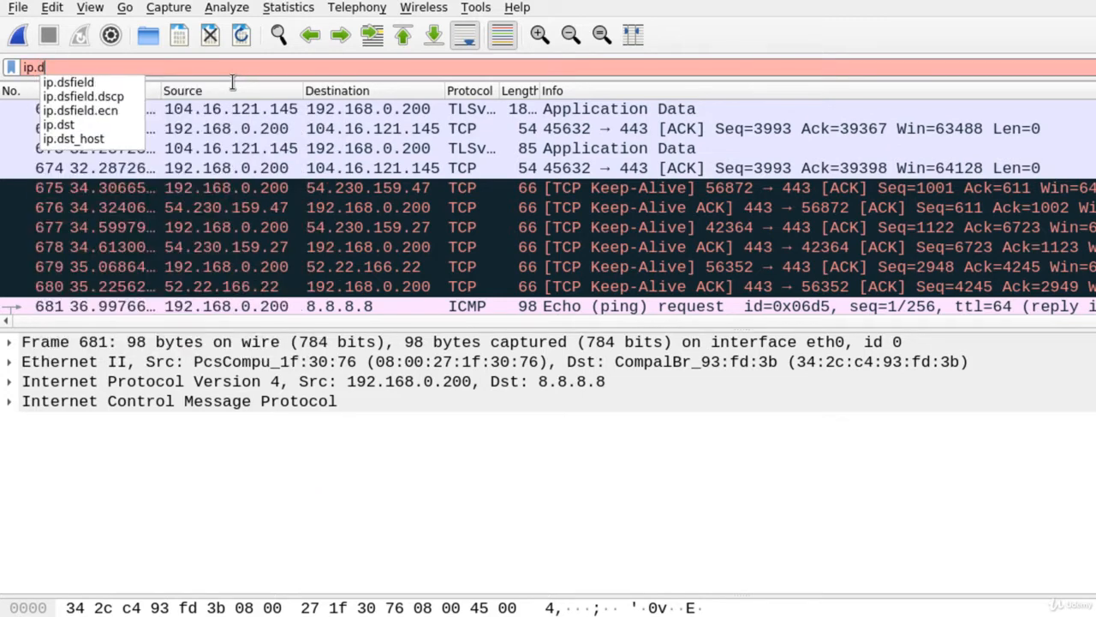
{"action": "type", "text": "st=="}
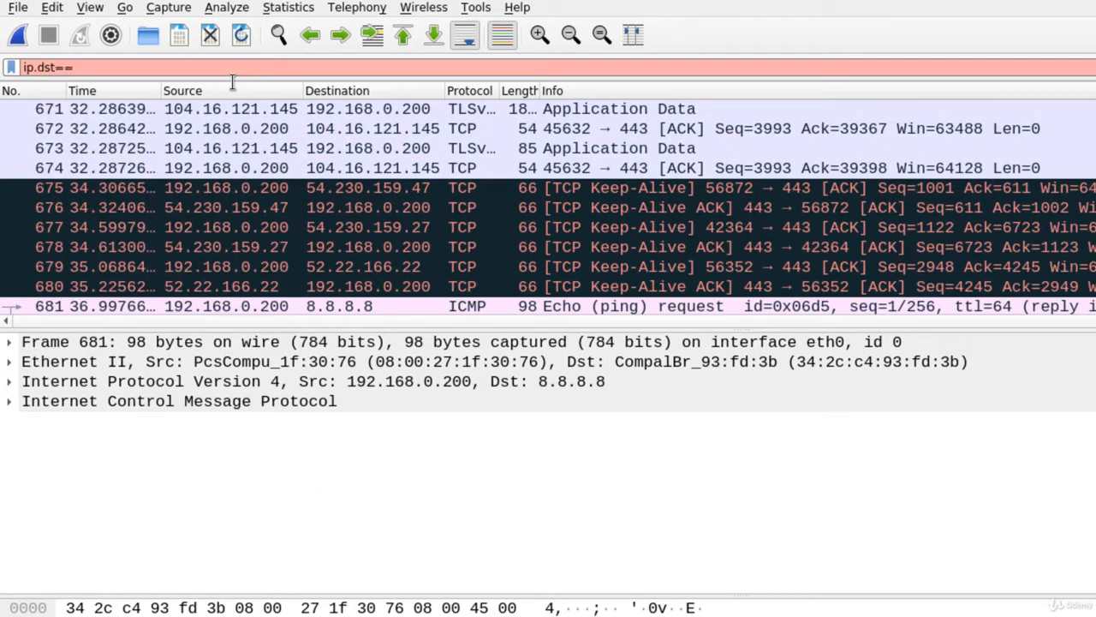
{"action": "type", "text": "104.16.121.145"}
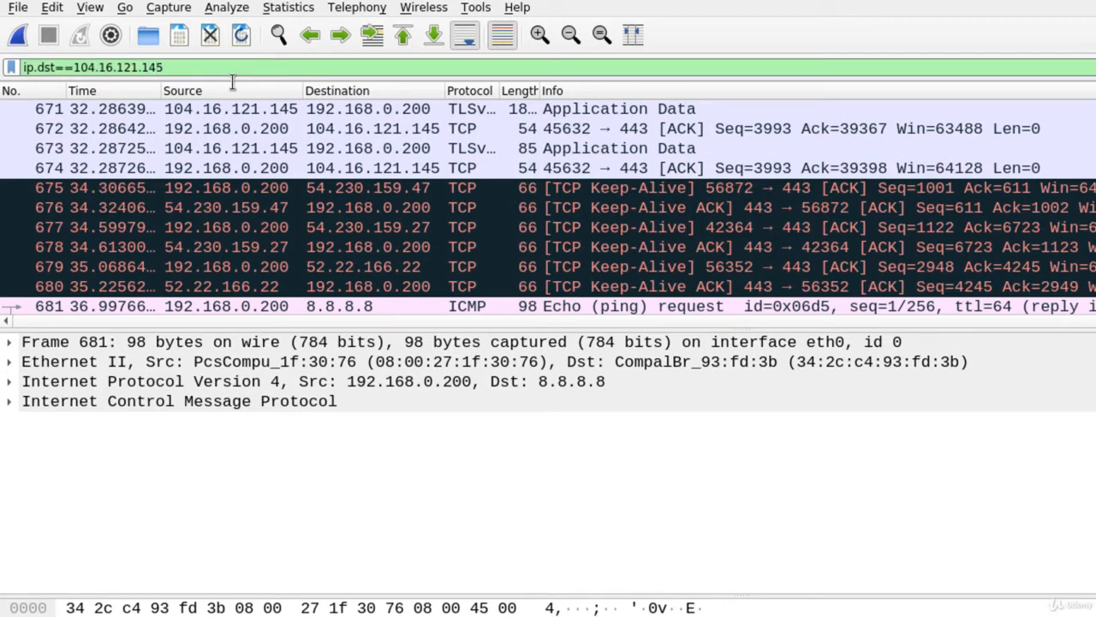
{"action": "key", "text": "Return"}
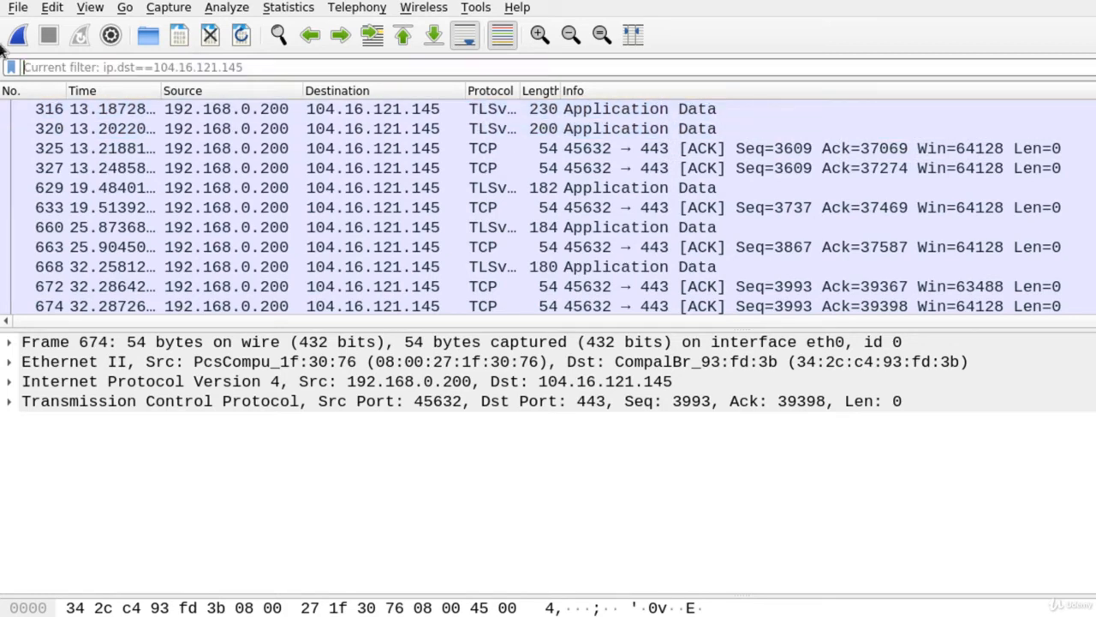
{"action": "type", "text": "tcp.port"}
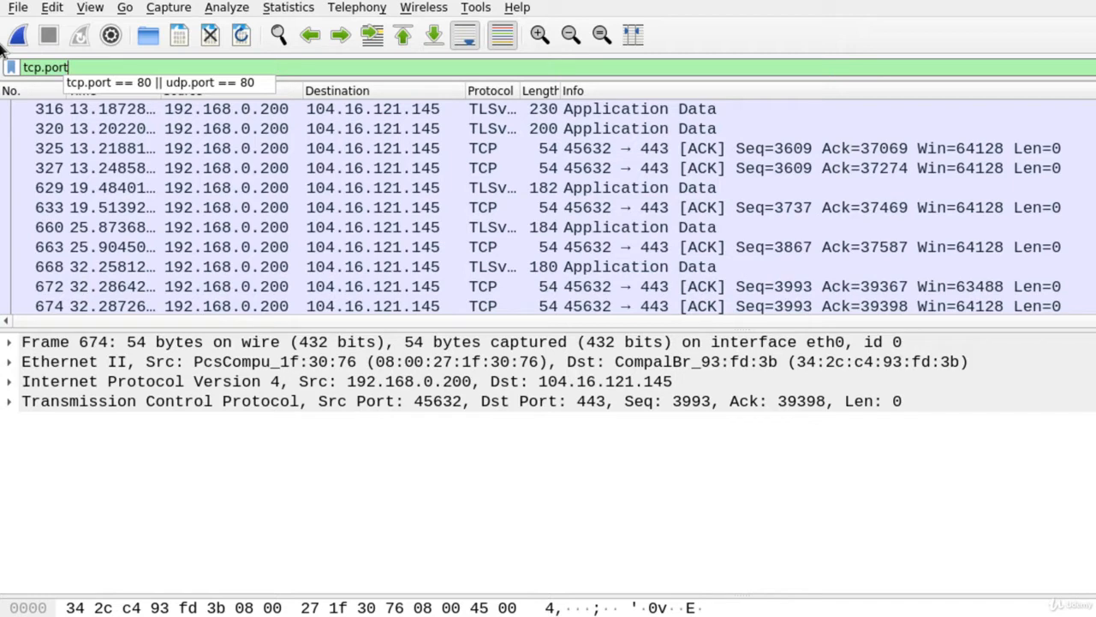
Complete and apply tcp.port==443 to list only HTTPS traffic, scrolling to the top.
{"action": "type", "text": "==443"}
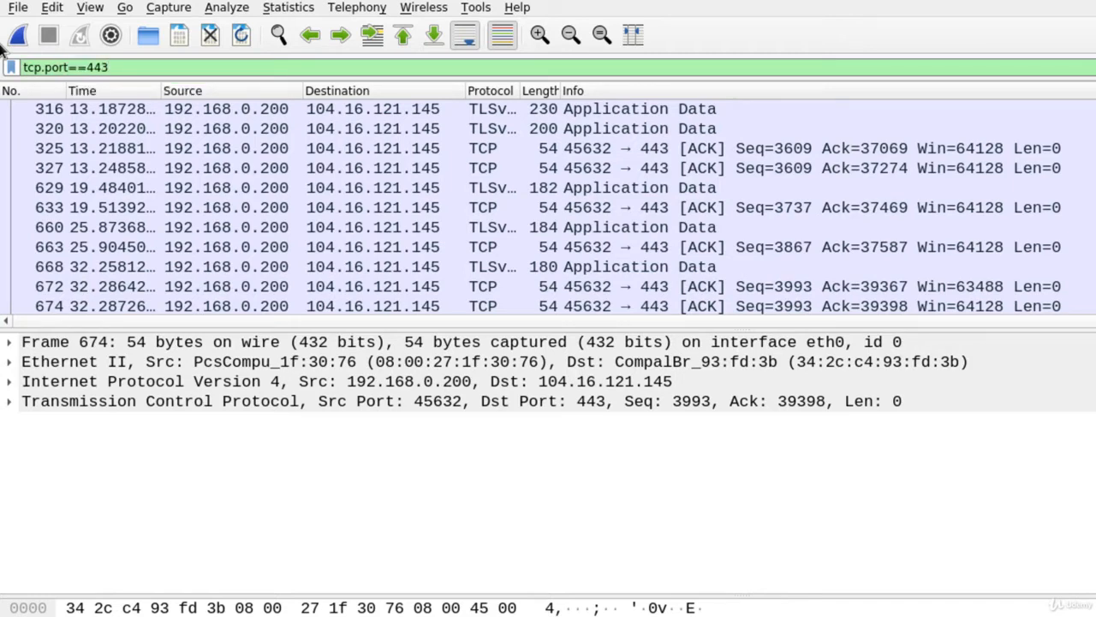
{"action": "key", "text": "Return"}
{"action": "scroll", "coordinate": [805, 208], "scroll_direction": "up", "scroll_amount": 5}
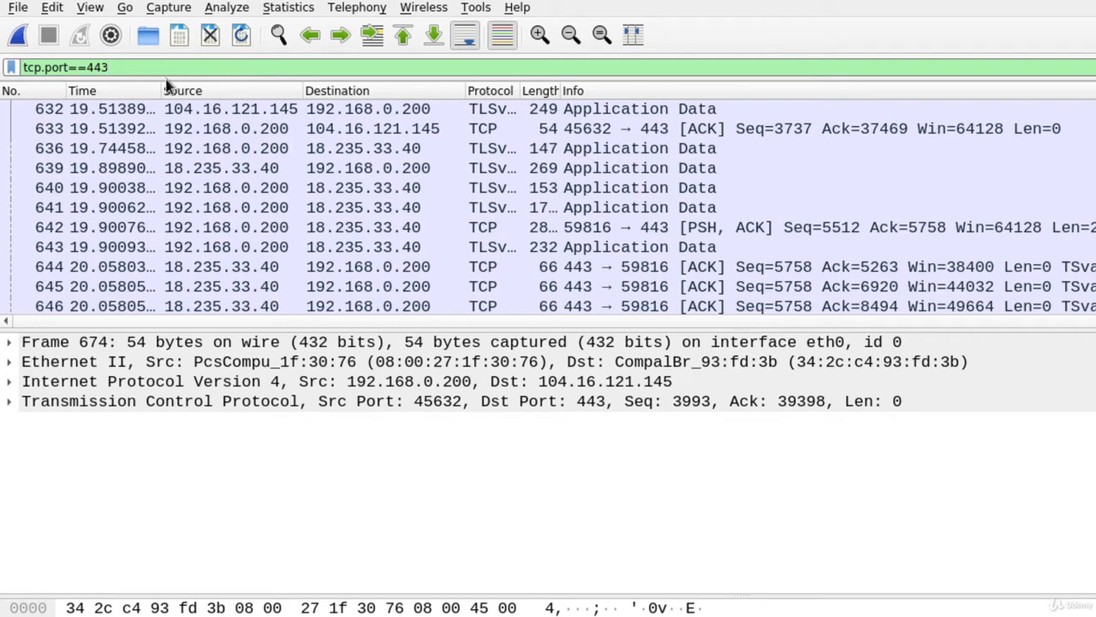
Extend the filter to tcp.port==443 && ip.dst==18.235.33.40, apply it, and select the filter text.
{"action": "type", "text": "&& ip"}
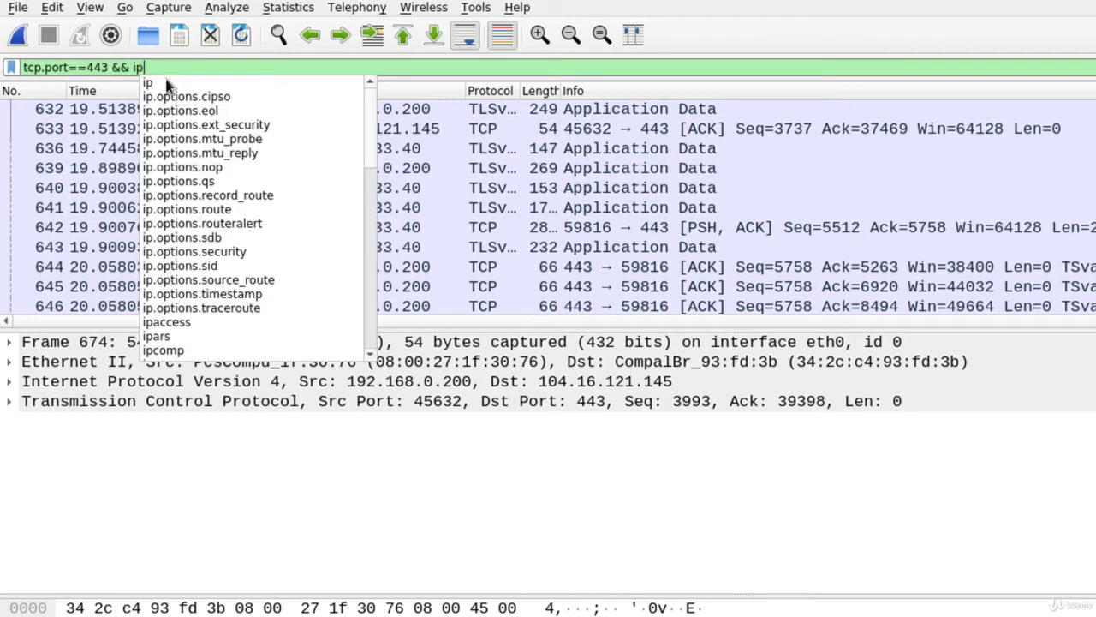
{"action": "type", "text": ".dst="}
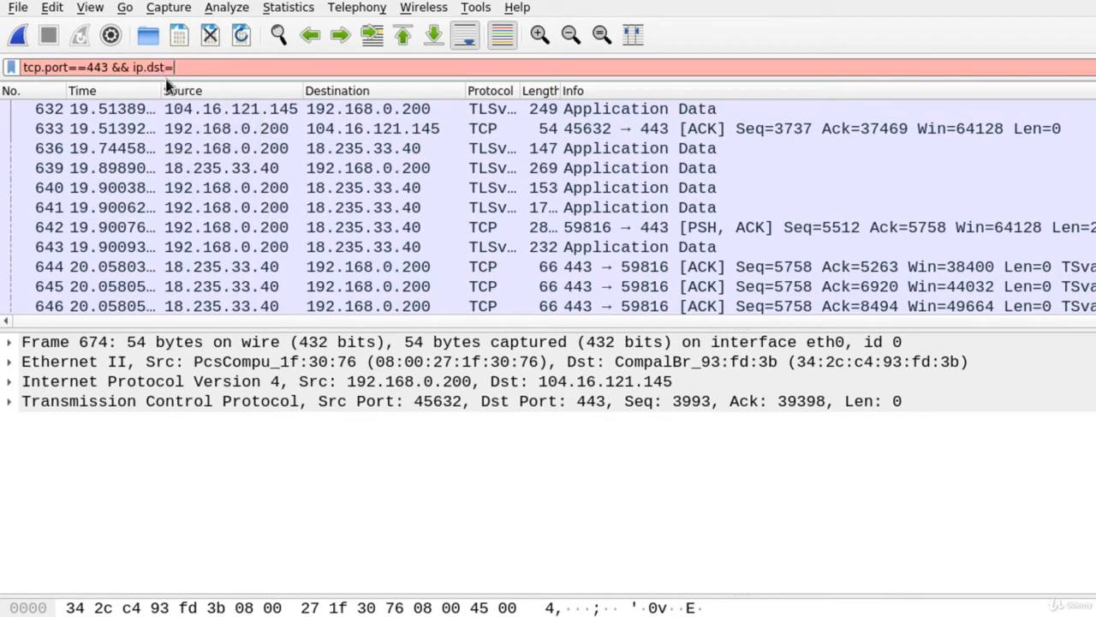
{"action": "type", "text": "="}
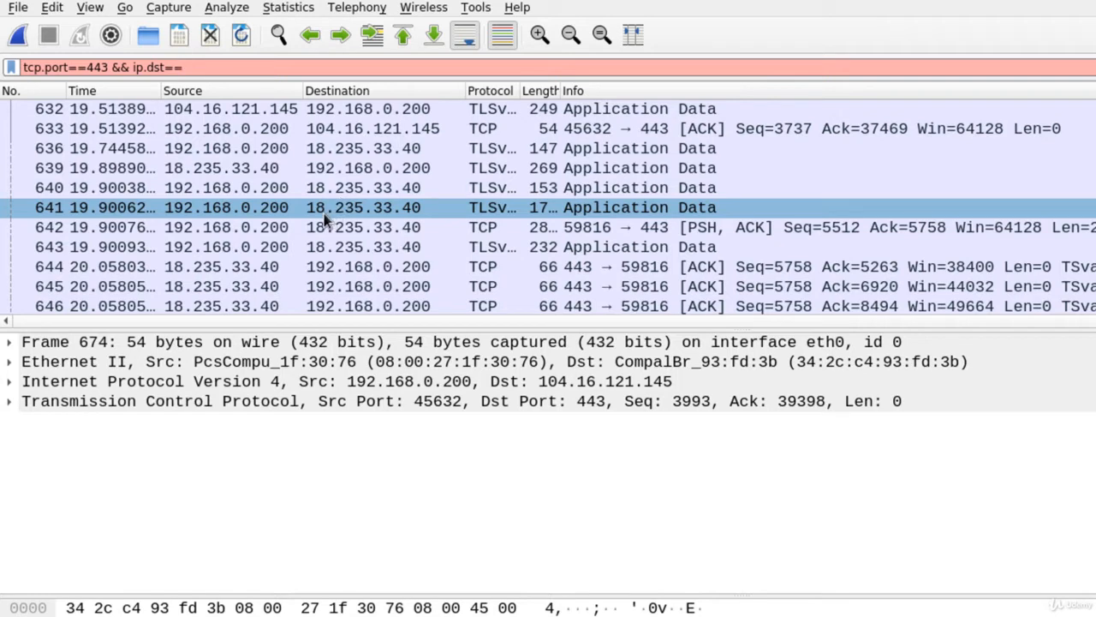
{"action": "type", "text": "18.235.33.40"}
{"action": "key", "text": "Return"}
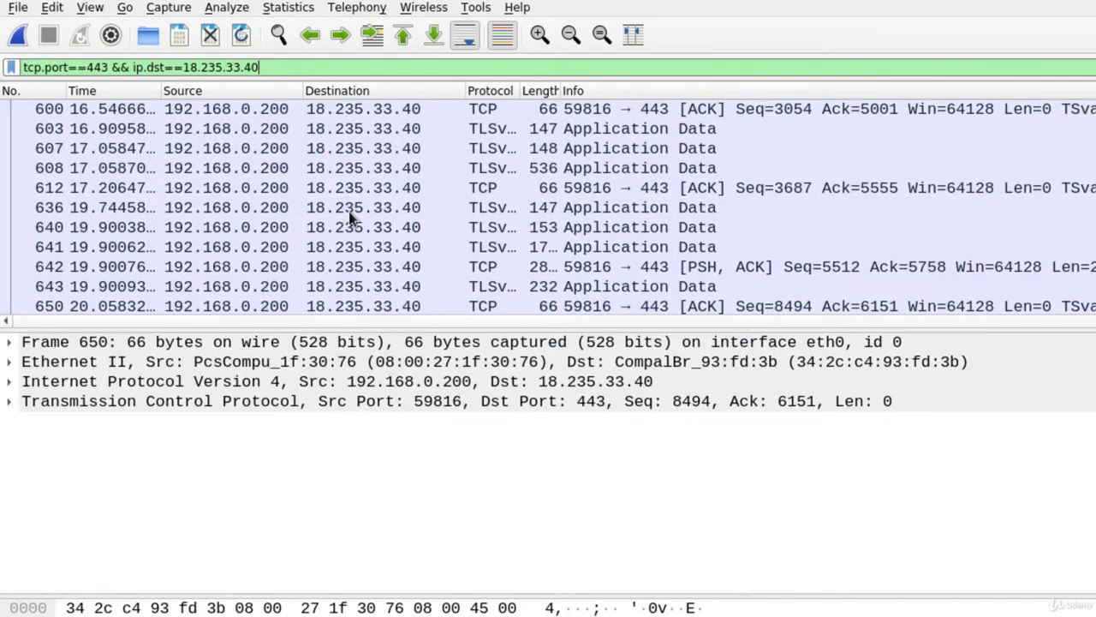
{"action": "key", "text": "ctrl+a"}
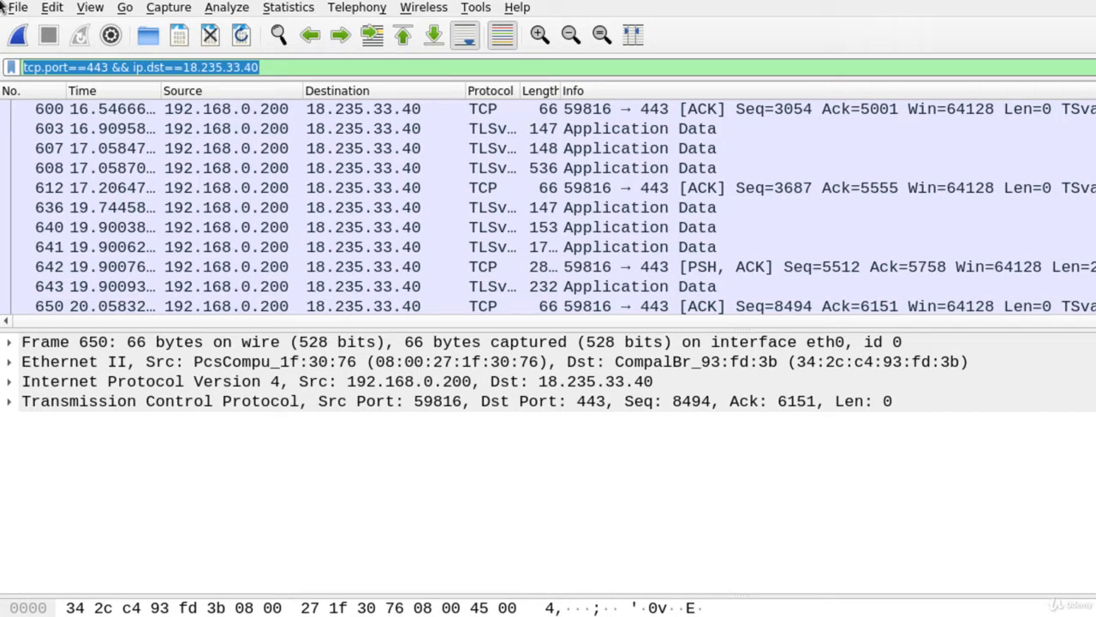
Apply tcp.flags.syn==1 and inspect one SYN/ACK handshake packet's details.
{"action": "type", "text": "tcp."}
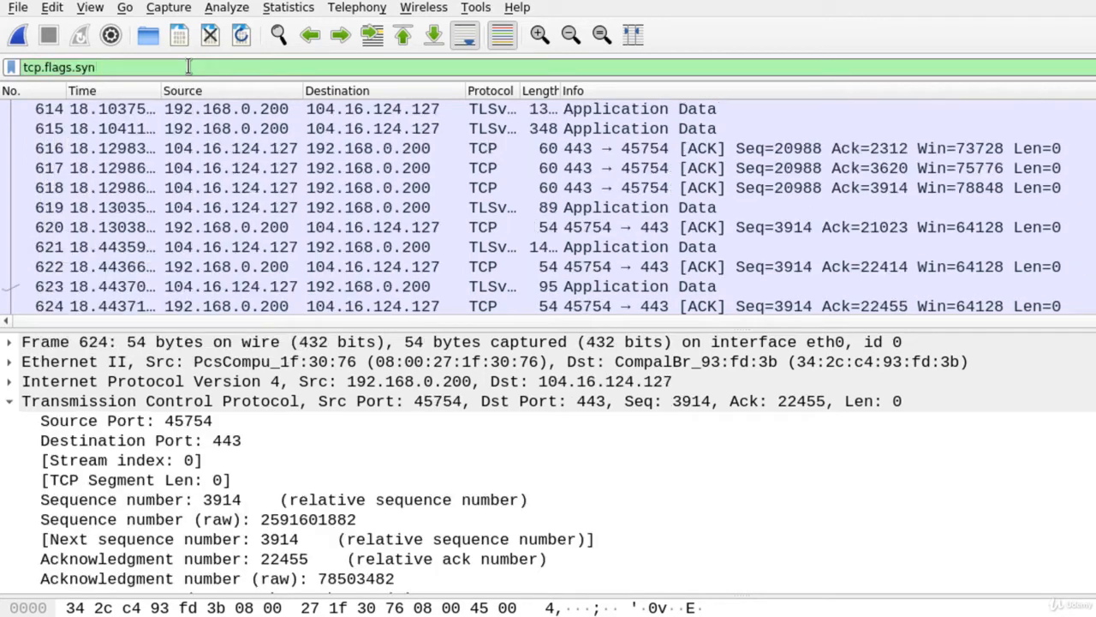
{"action": "type", "text": "=="}
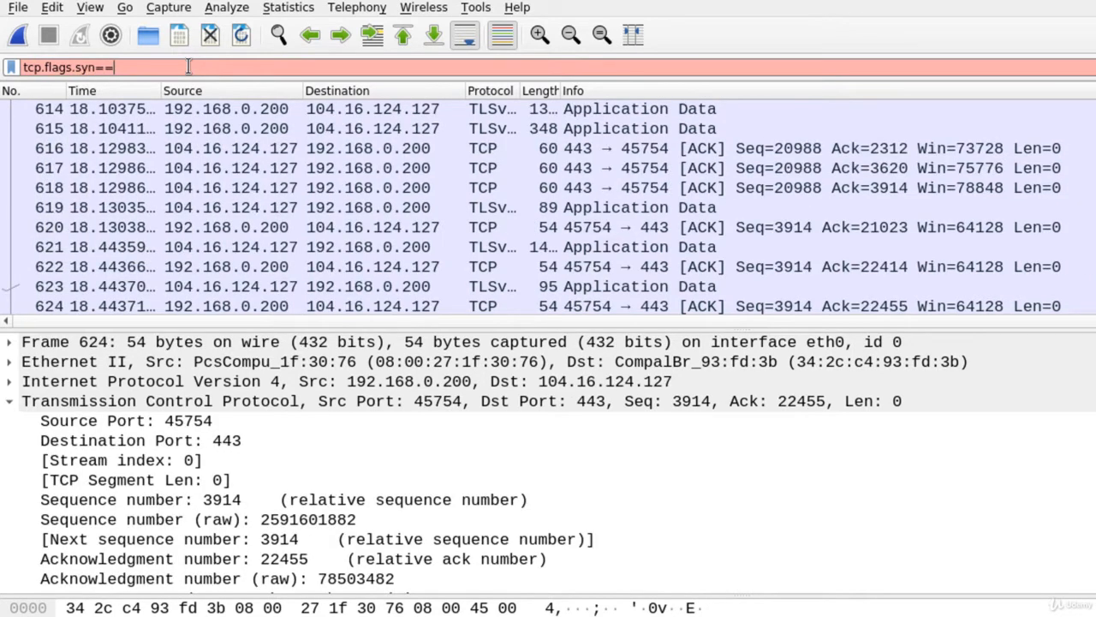
{"action": "type", "text": "1"}
{"action": "key", "text": "Return"}
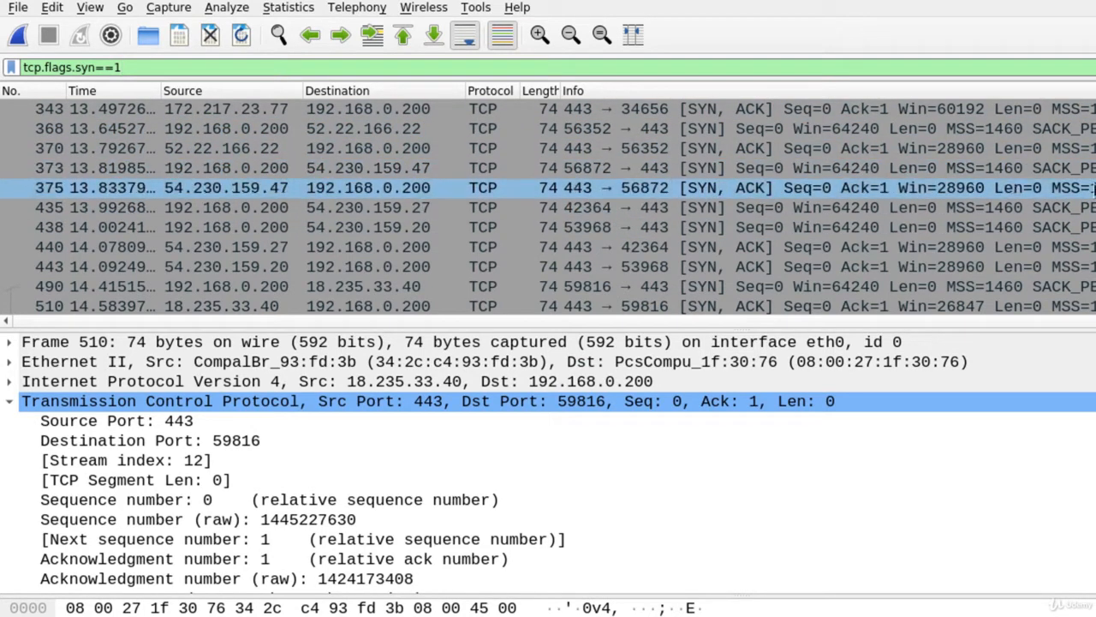
{"action": "scroll", "coordinate": [745, 188], "scroll_direction": "up", "scroll_amount": 3}
{"action": "left_click", "coordinate": [745, 227]}
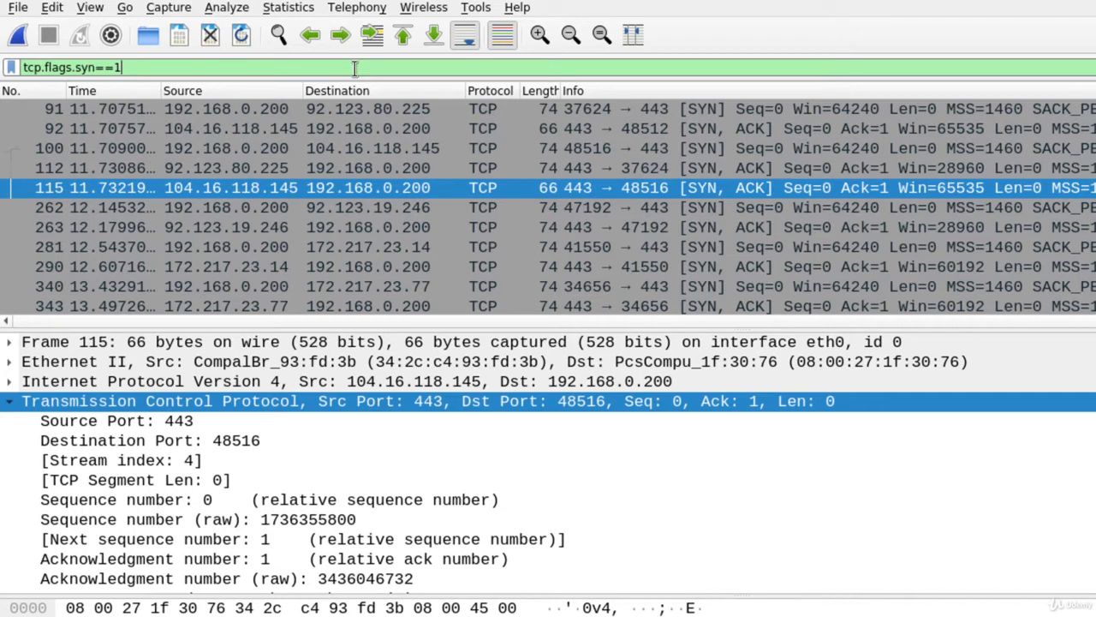
{"action": "key", "text": "BackSpace"}
{"action": "key", "text": "BackSpace"}
{"action": "key", "text": "BackSpace"}
{"action": "key", "text": "BackSpace"}
{"action": "key", "text": "BackSpace"}
{"action": "key", "text": "BackSpace"}
{"action": "key", "text": "BackSpace"}
{"action": "key", "text": "BackSpace"}
{"action": "key", "text": "BackSpace"}
{"action": "key", "text": "BackSpace"}
{"action": "key", "text": "BackSpace"}
{"action": "key", "text": "BackSpace"}
{"action": "key", "text": "BackSpace"}
{"action": "key", "text": "BackSpace"}
{"action": "key", "text": "BackSpace"}
{"action": "key", "text": "BackSpace"}
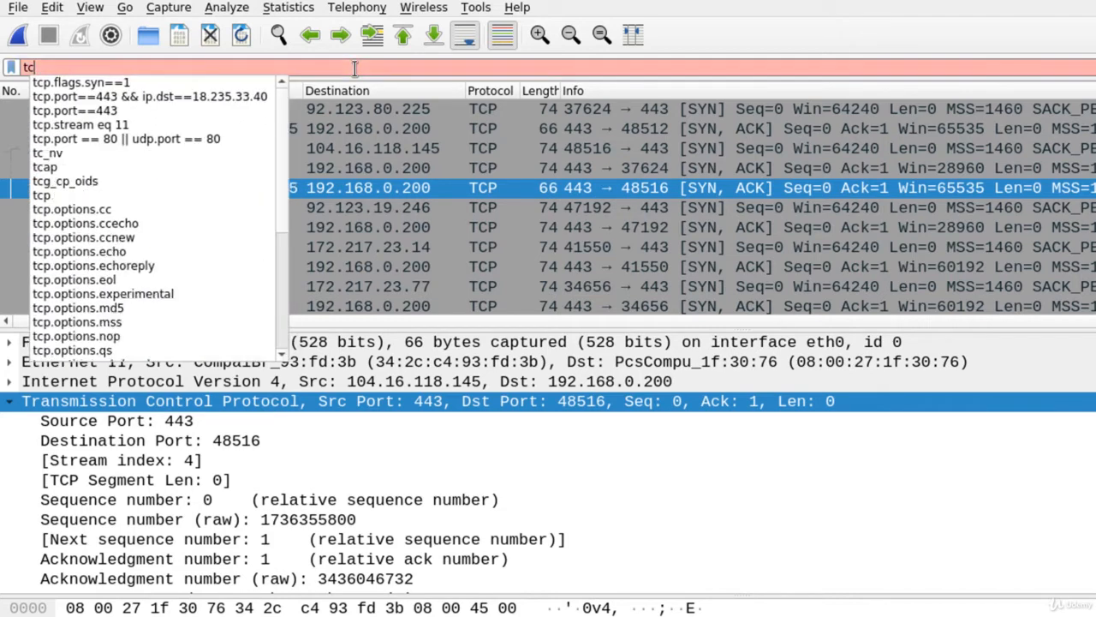
Apply !(arp or icmp or dns) to hide ARP, ICMP and DNS packets, then inspect a packet.
{"action": "type", "text": "!"}
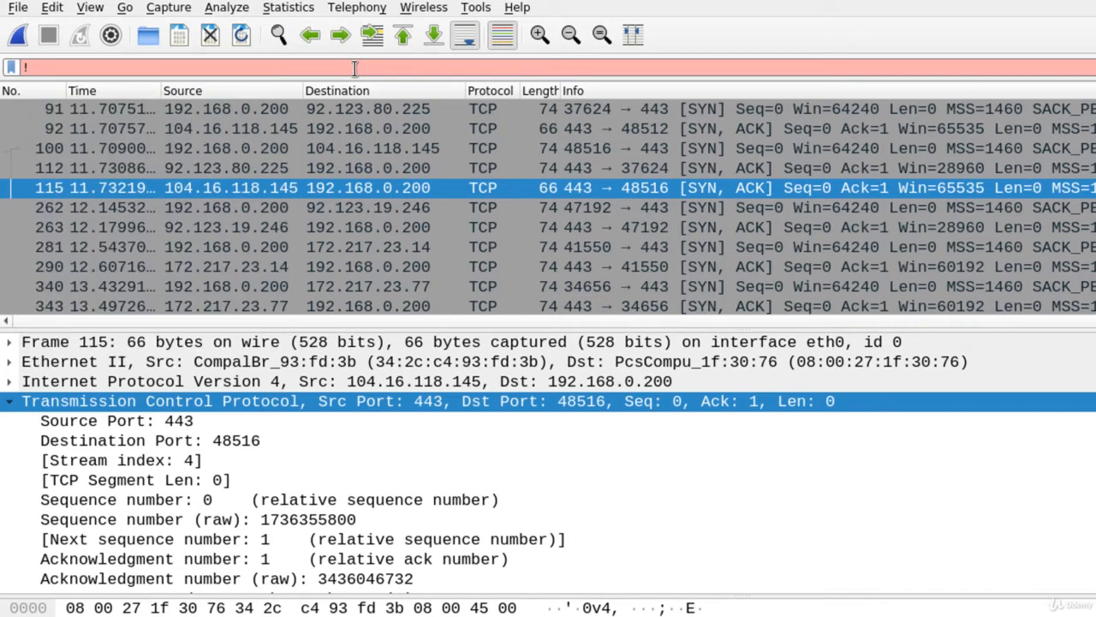
{"action": "type", "text": "()"}
{"action": "type", "text": "arp"}
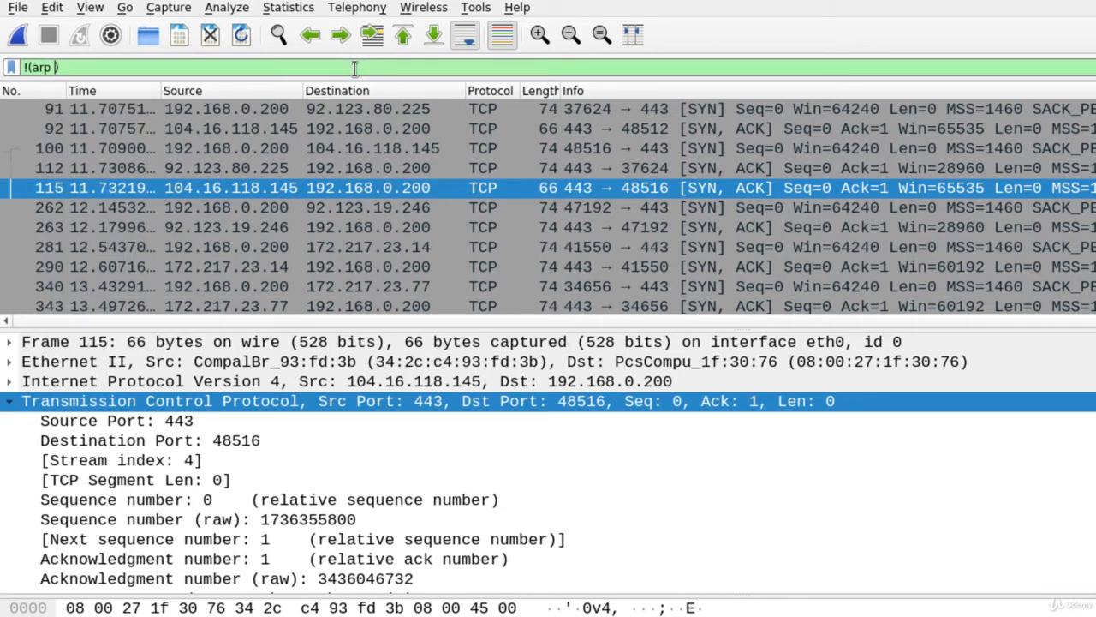
{"action": "type", "text": " or icmp or dns"}
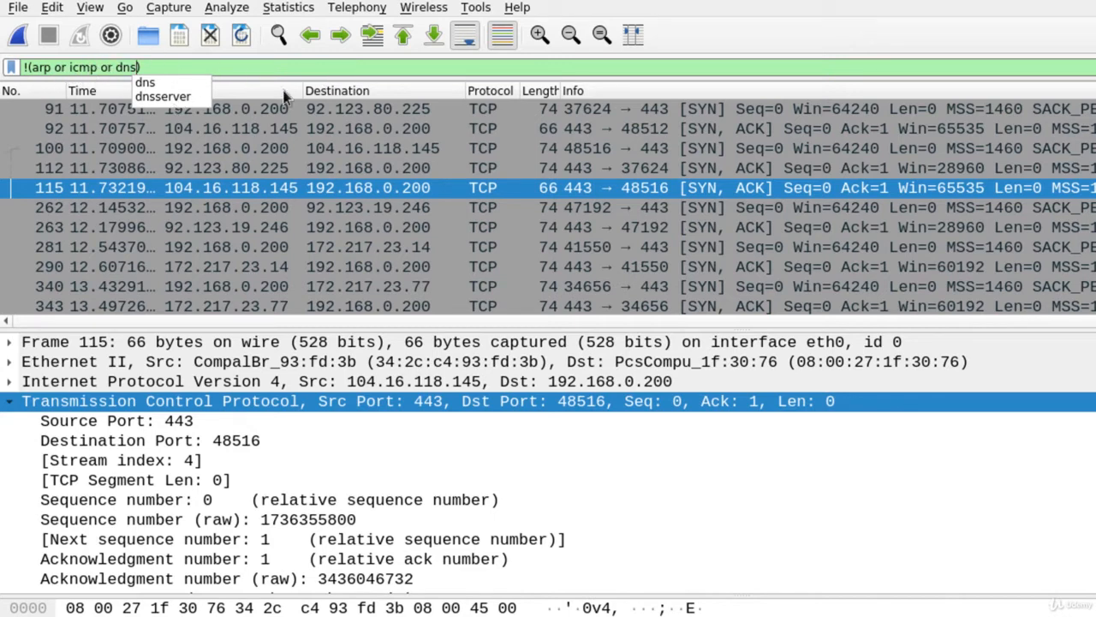
{"action": "left_click", "coordinate": [310, 70]}
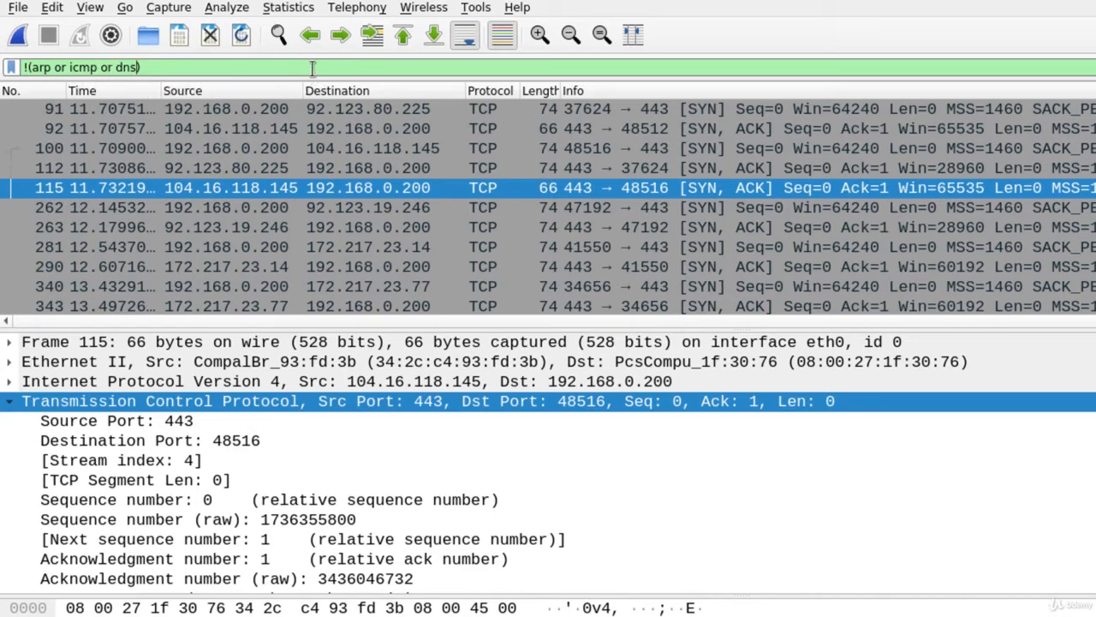
{"action": "key", "text": "Return"}
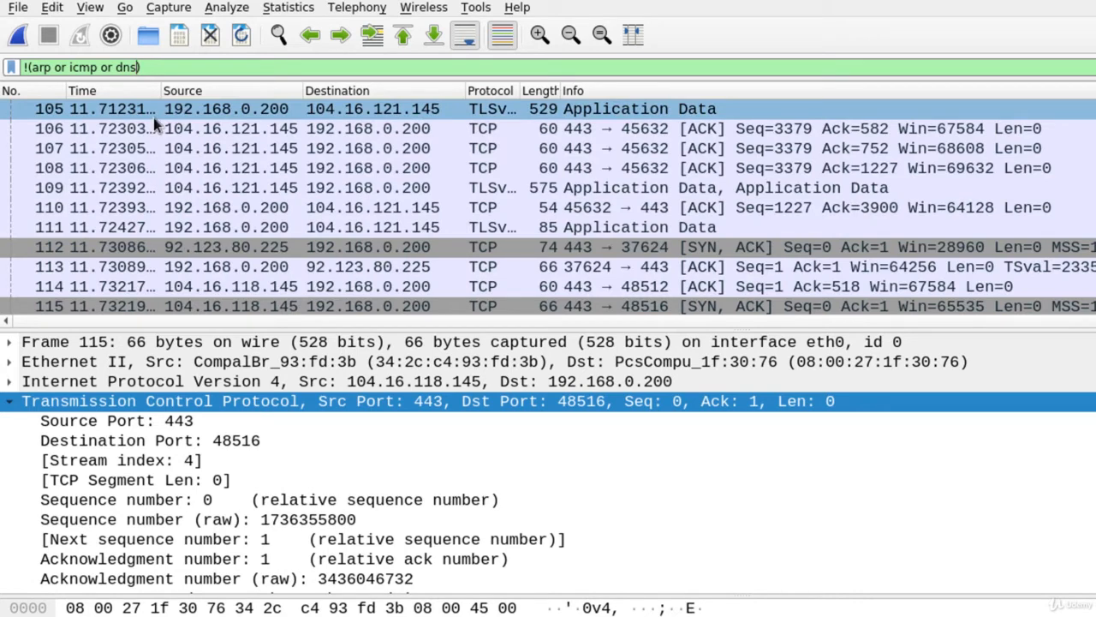
{"action": "left_click", "coordinate": [158, 131]}
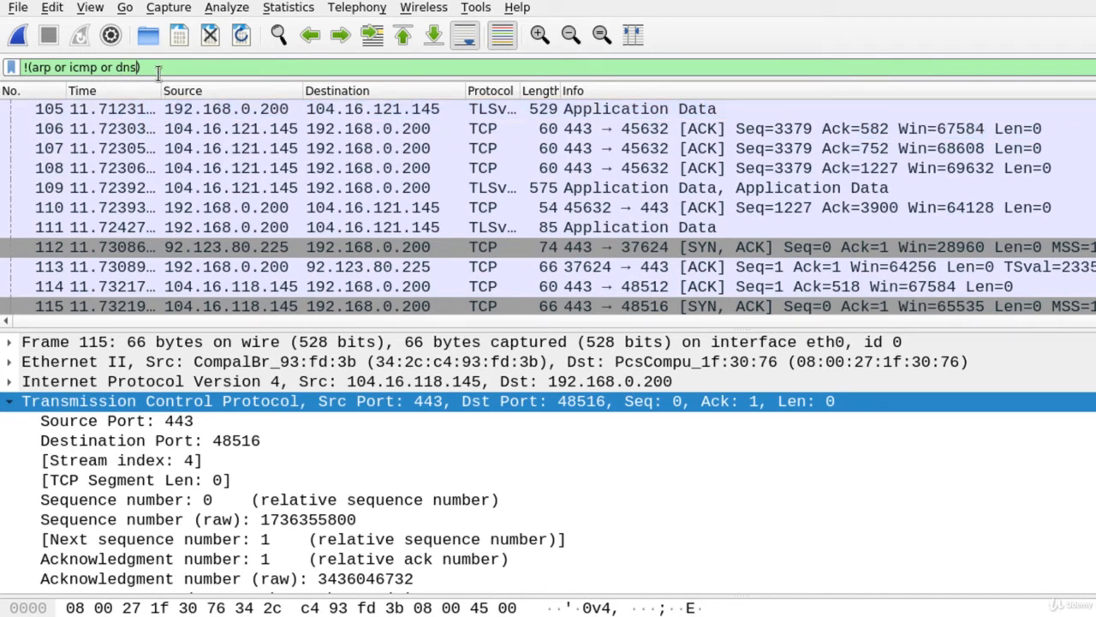
{"action": "left_click_drag", "start_coordinate": [155, 66], "coordinate": [2, 16]}
Apply frame contains medium and expand the glyph.medium.com DNS response's query name.
{"action": "type", "text": "frame "}
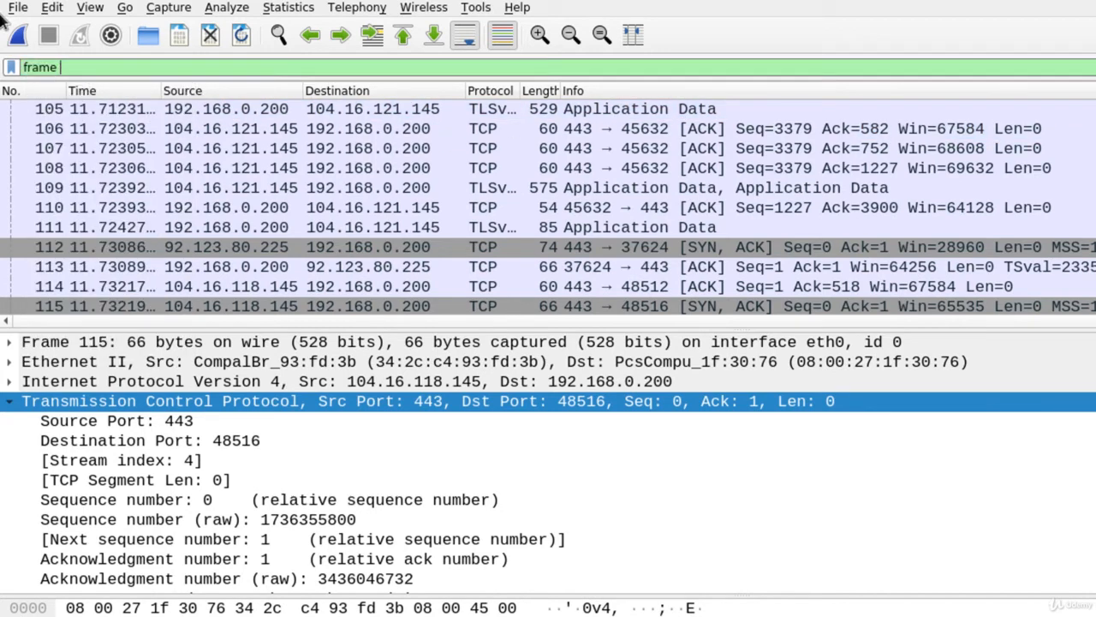
{"action": "type", "text": "contains medium"}
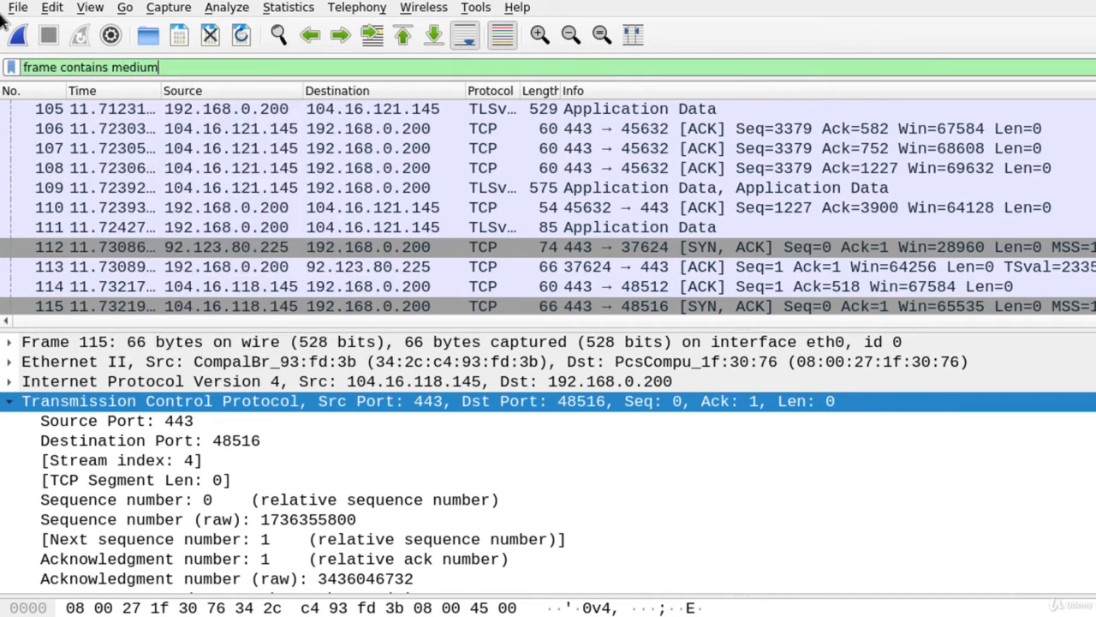
{"action": "key", "text": "Return"}
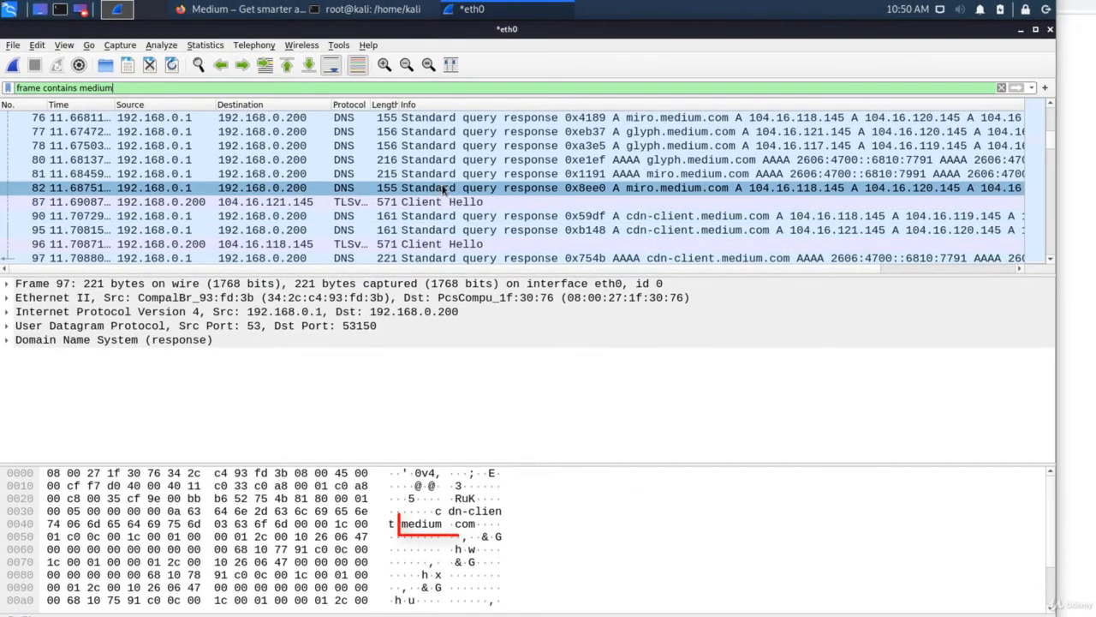
{"action": "left_click", "coordinate": [444, 201]}
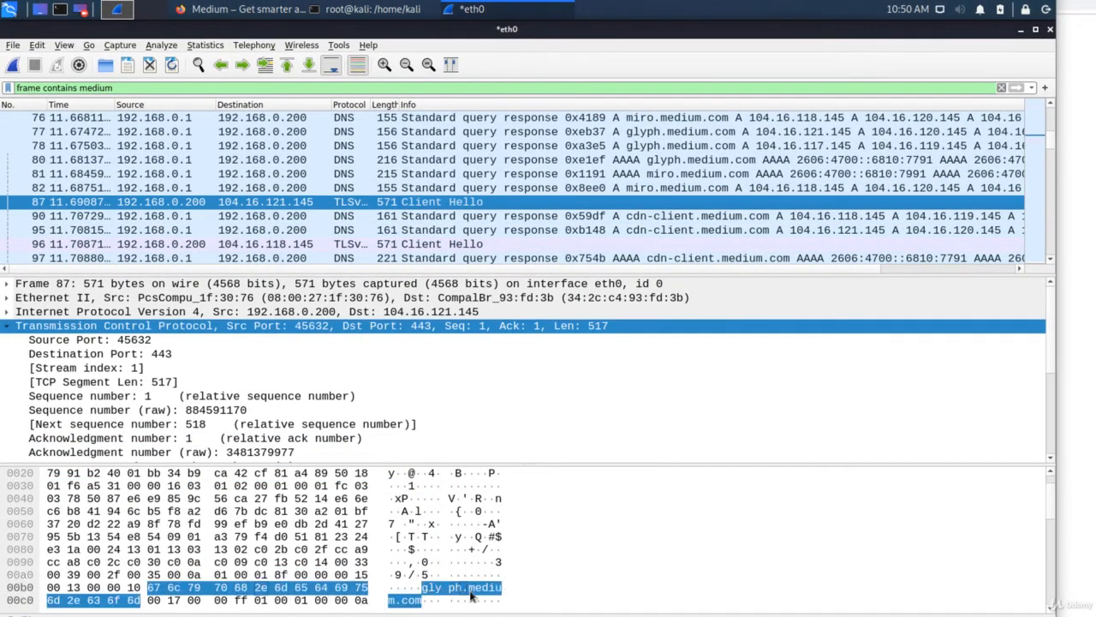
{"action": "left_click", "coordinate": [523, 173]}
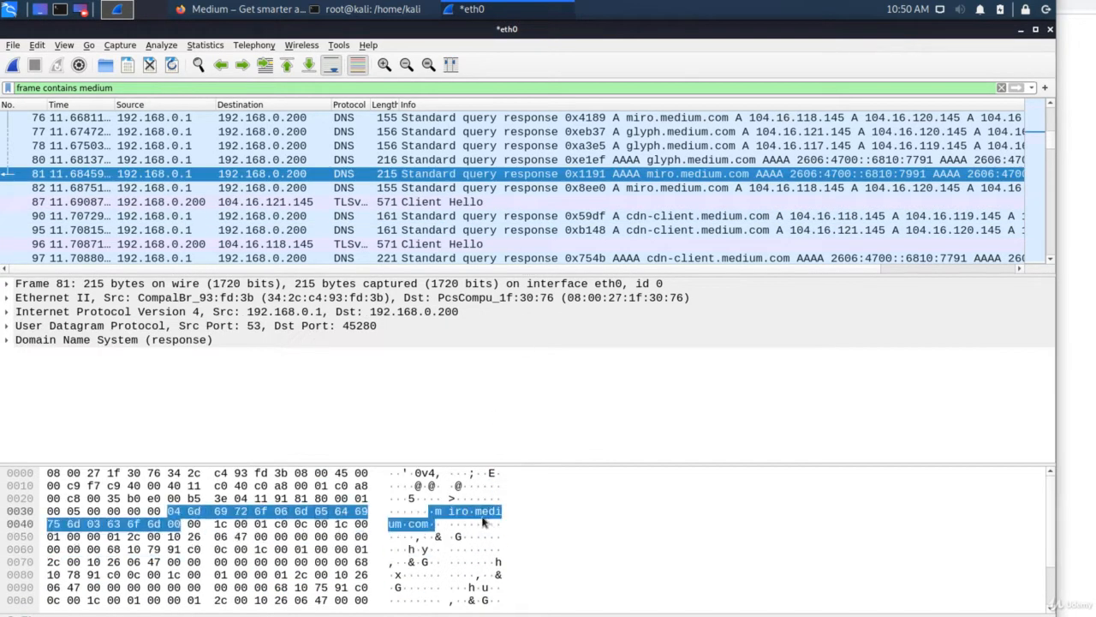
{"action": "left_click", "coordinate": [483, 516]}
{"action": "left_click", "coordinate": [775, 132]}
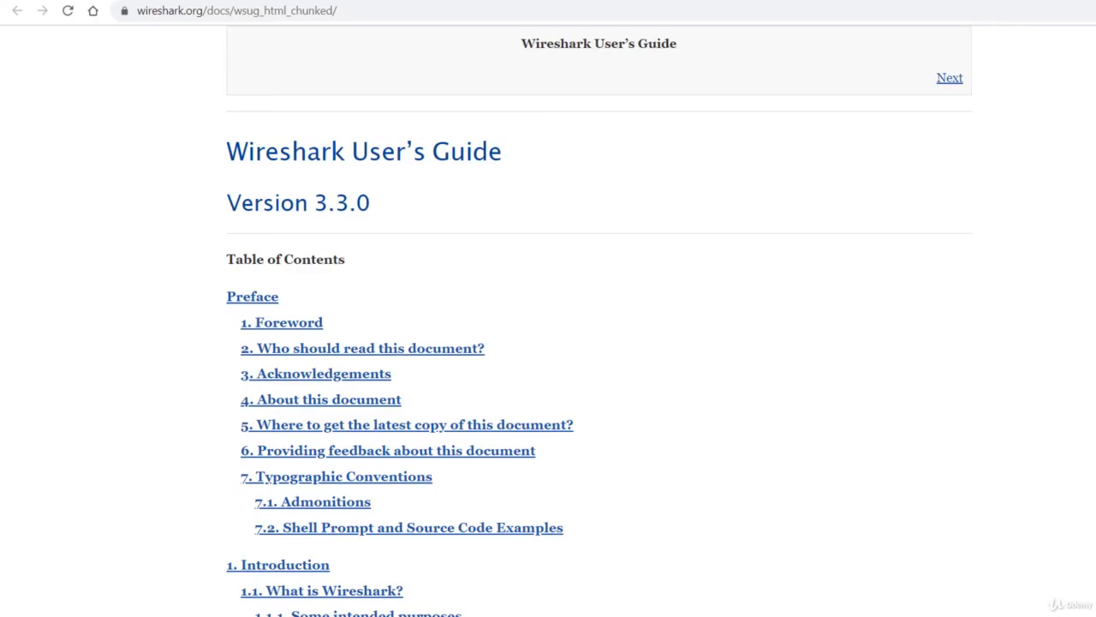
Scroll the user guide contents and open section 7.9.3 IP name resolution.
{"action": "scroll", "coordinate": [598, 325], "scroll_direction": "down", "scroll_amount": 10}
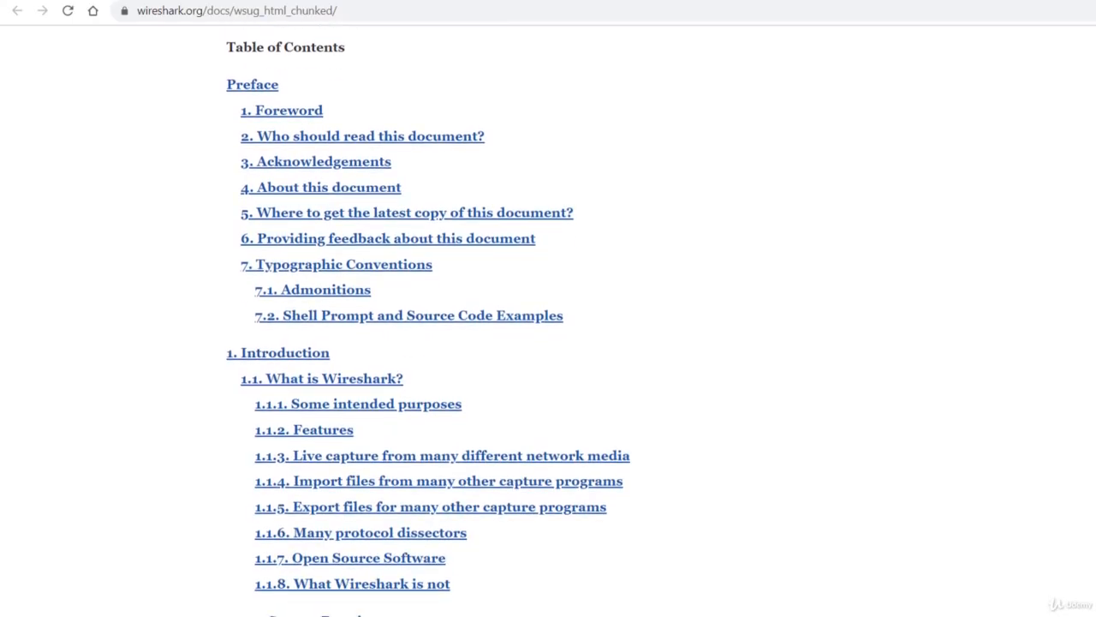
{"action": "scroll", "coordinate": [548, 326], "scroll_direction": "down", "scroll_amount": 20}
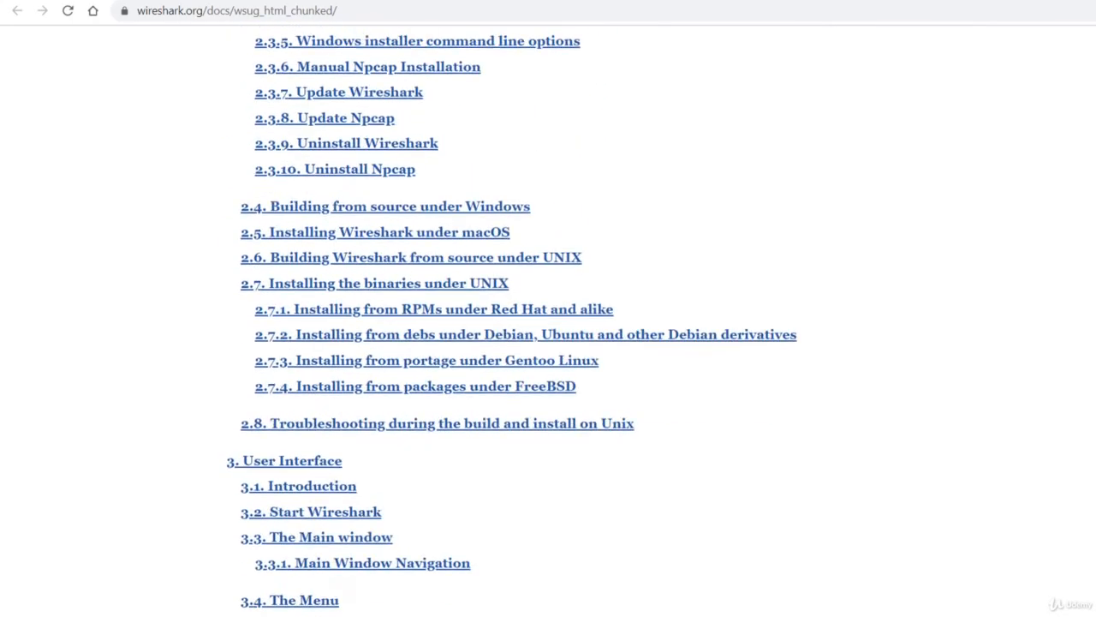
{"action": "scroll", "coordinate": [334, 219], "scroll_direction": "down", "scroll_amount": 20}
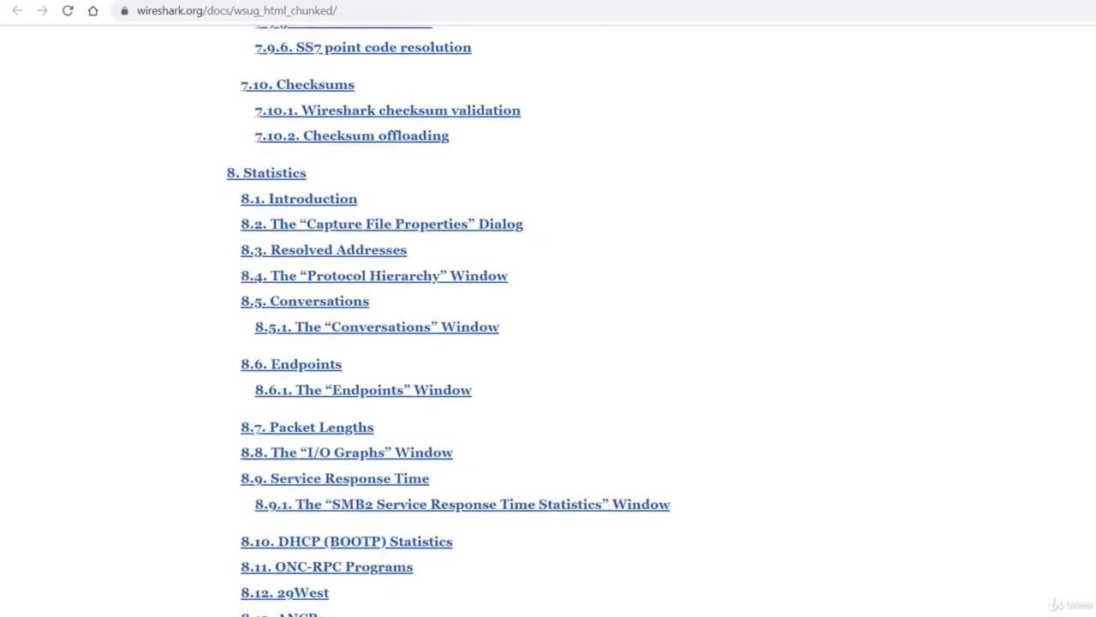
{"action": "left_click", "coordinate": [333, 215]}
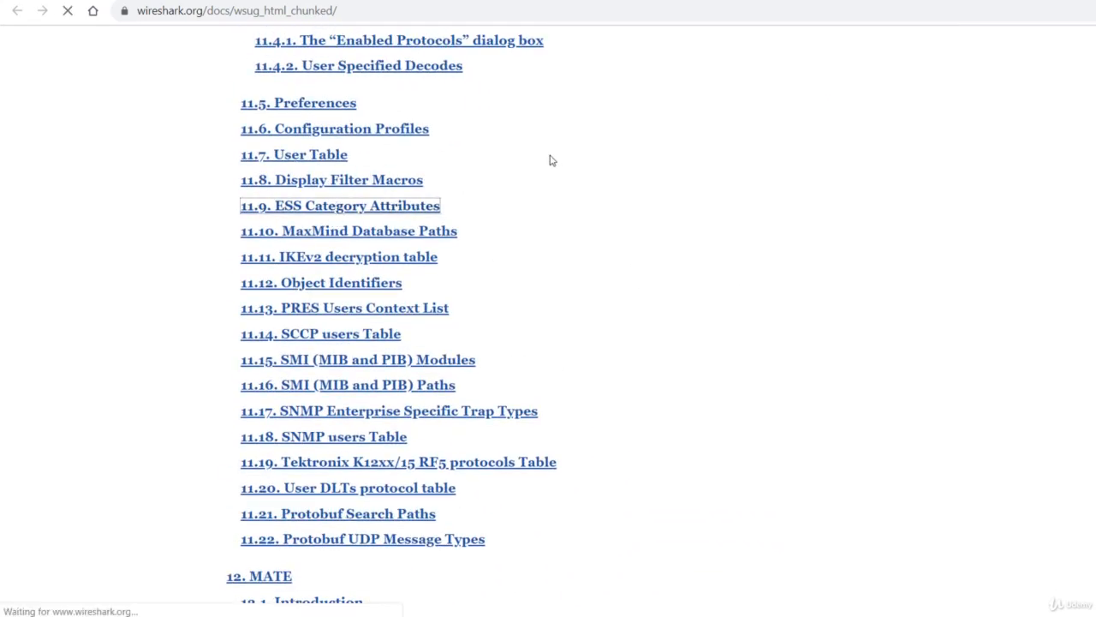